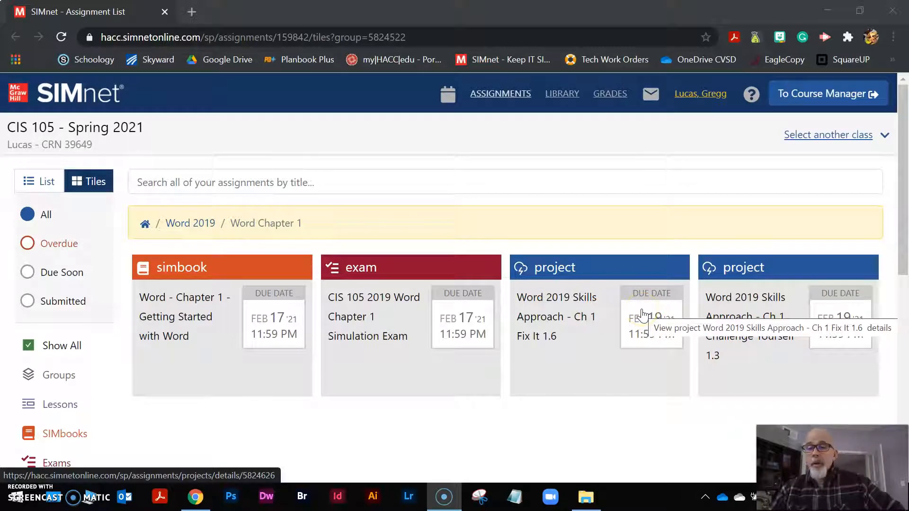
Open the Word 2019 Skills Approach - Ch 1 Fix It 1.6 project and read through its instructions
click(595, 326)
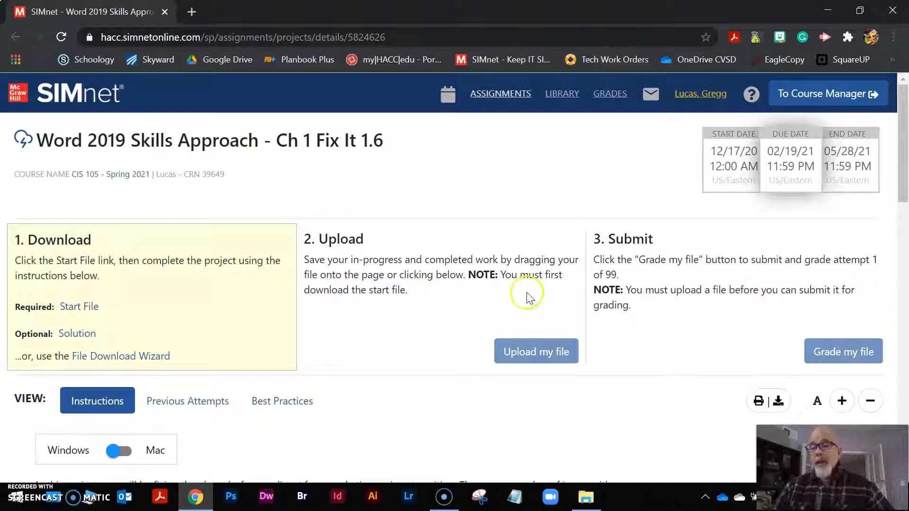
scroll(420, 372, down, 10)
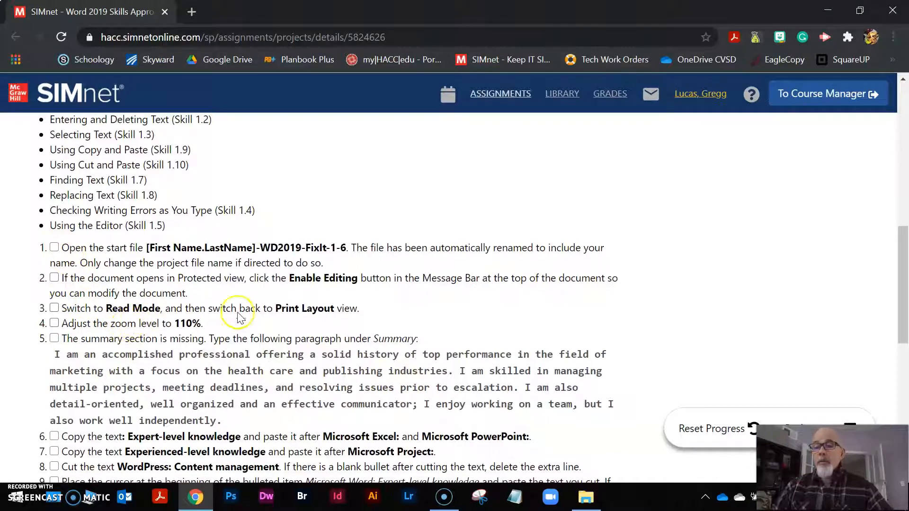
scroll(255, 309, up, 1)
scroll(256, 309, up, 7)
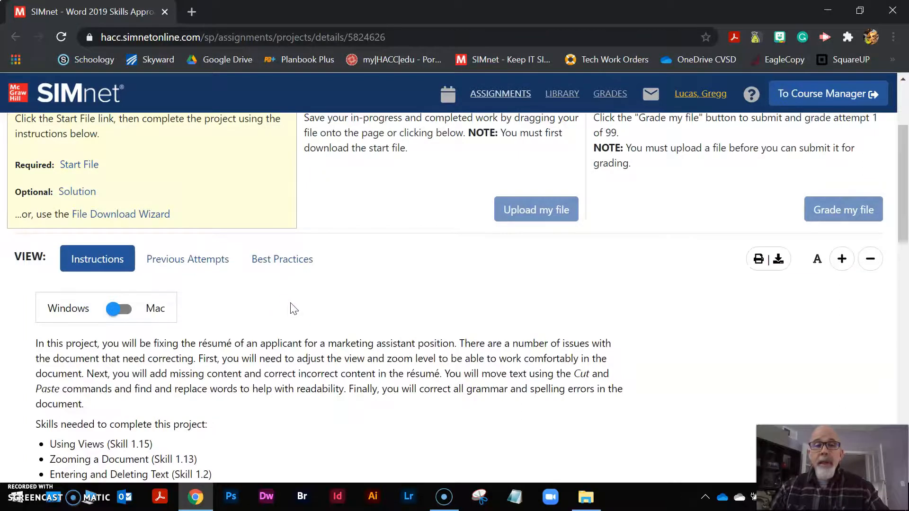
scroll(291, 309, up, 3)
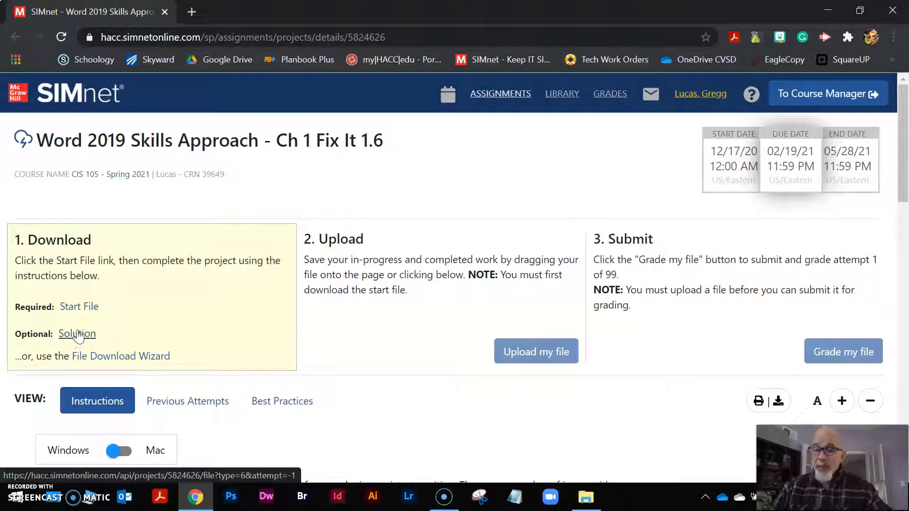
scroll(79, 340, down, 6)
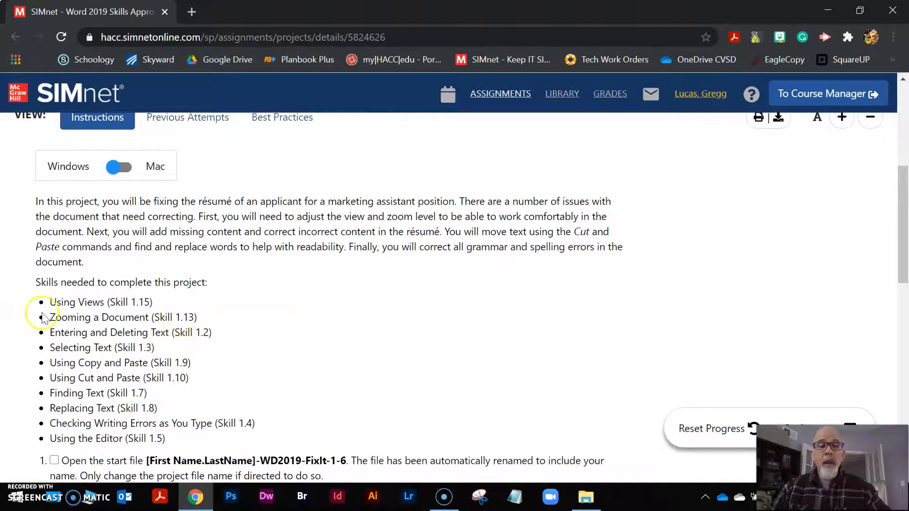
scroll(67, 304, down, 3)
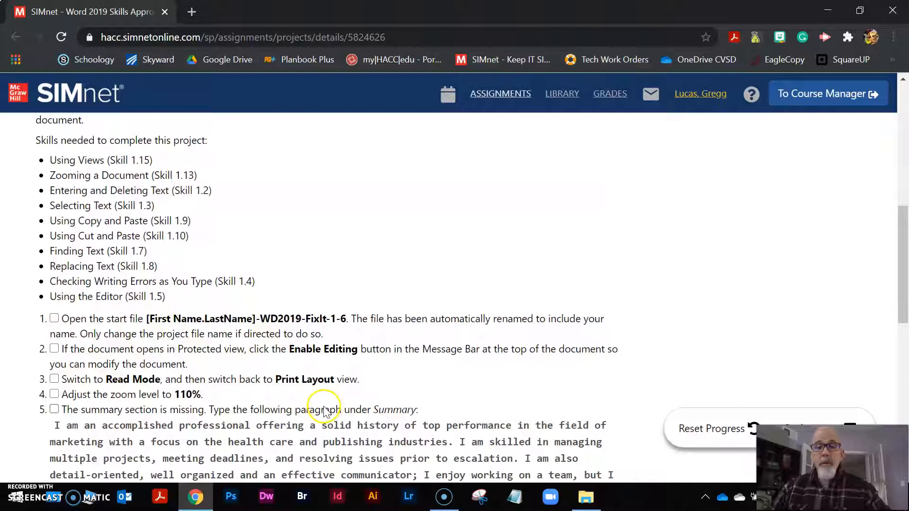
scroll(324, 411, down, 1)
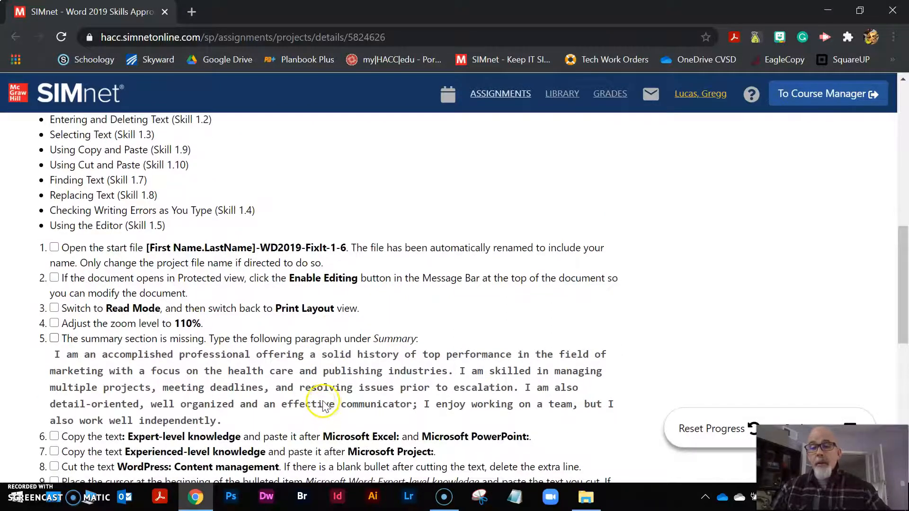
scroll(324, 410, up, 10)
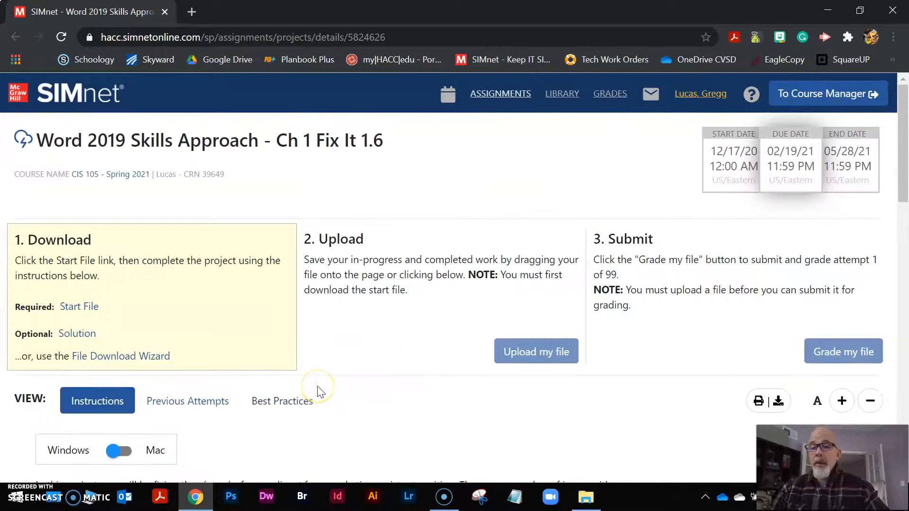
Download the project's start file and open it in Word from the Downloads folder
click(79, 306)
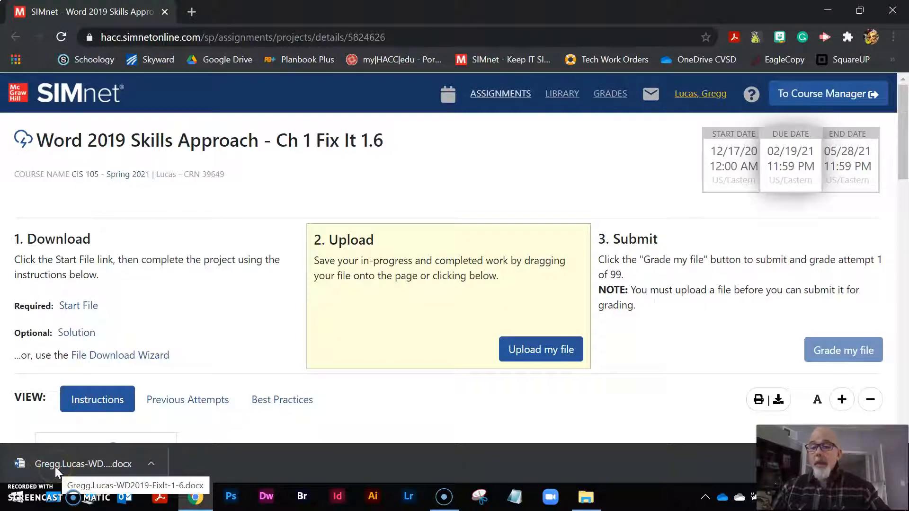
scroll(450, 421, down, 1)
scroll(448, 418, down, 10)
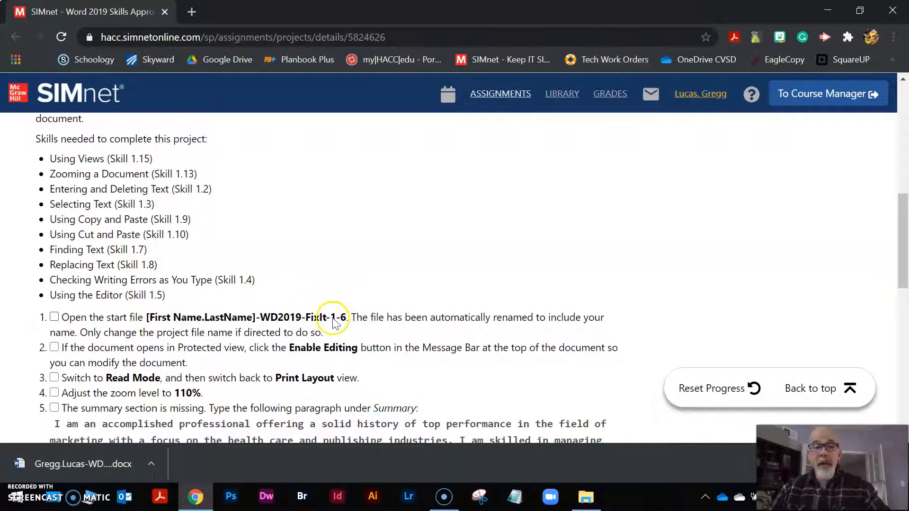
click(151, 463)
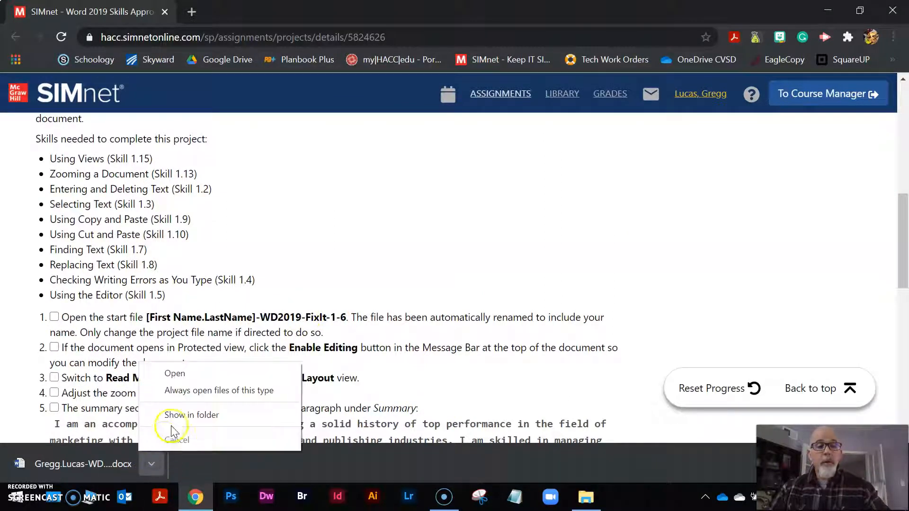
click(202, 417)
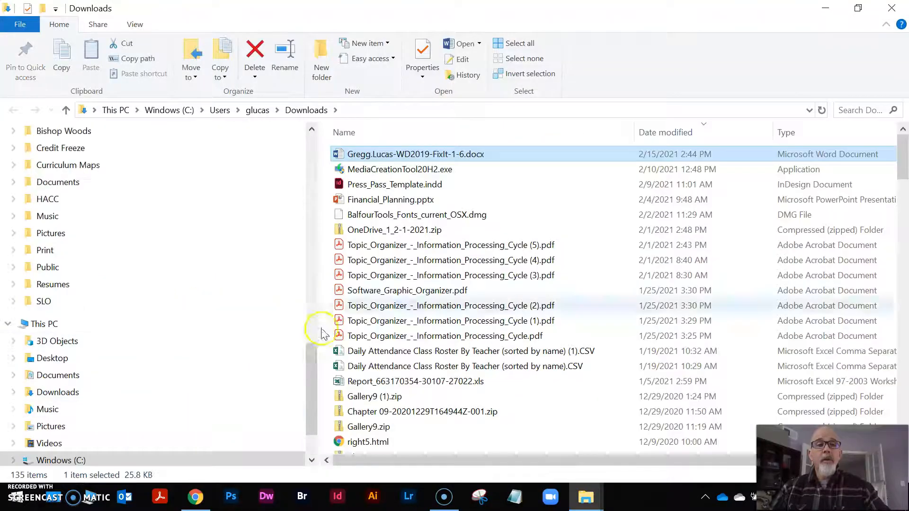
double_click(416, 155)
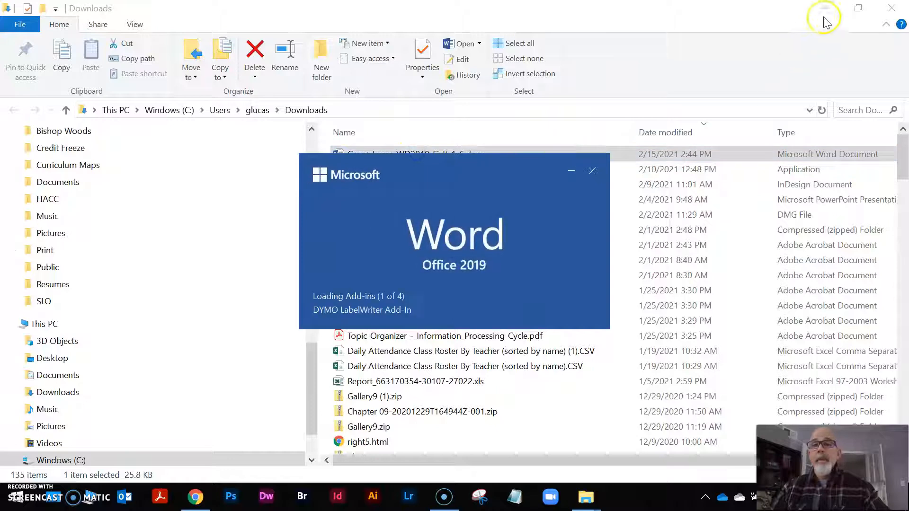
click(825, 11)
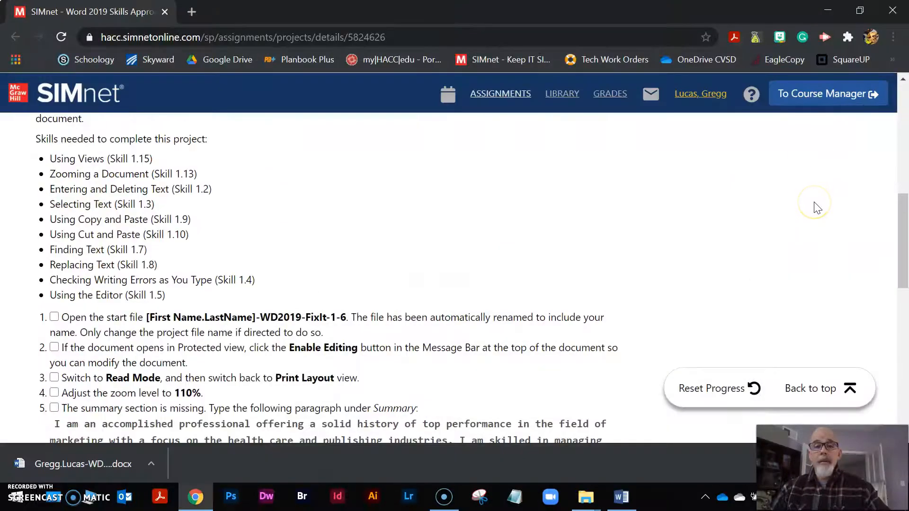
Download the optional solution PDF, open it and look through the sample résumé
scroll(481, 296, up, 10)
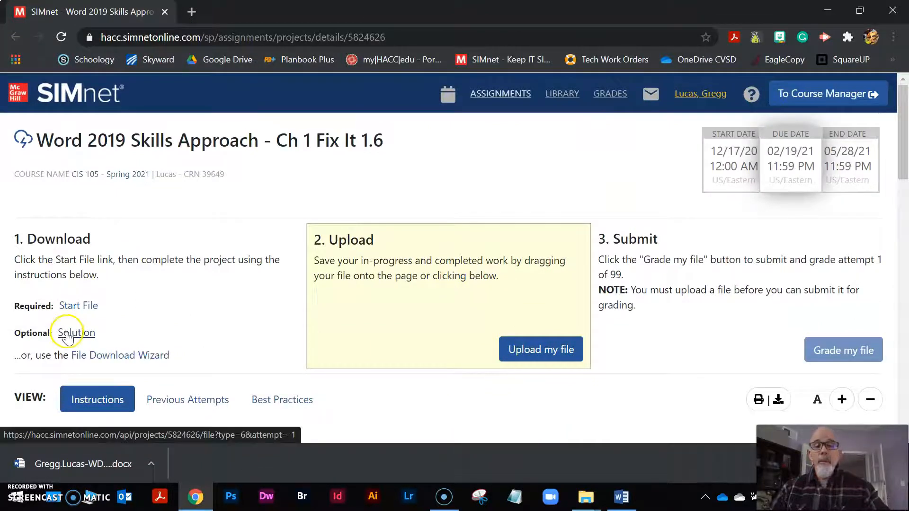
click(69, 334)
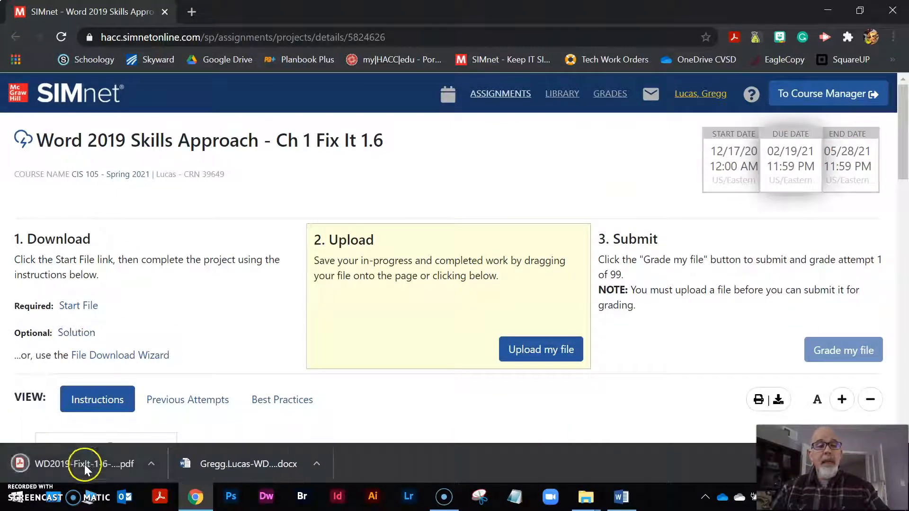
click(85, 462)
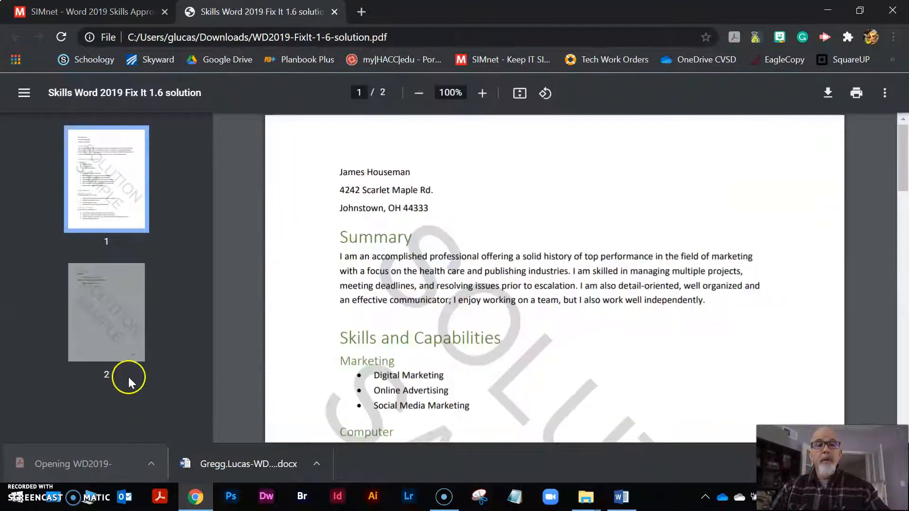
scroll(518, 284, down, 15)
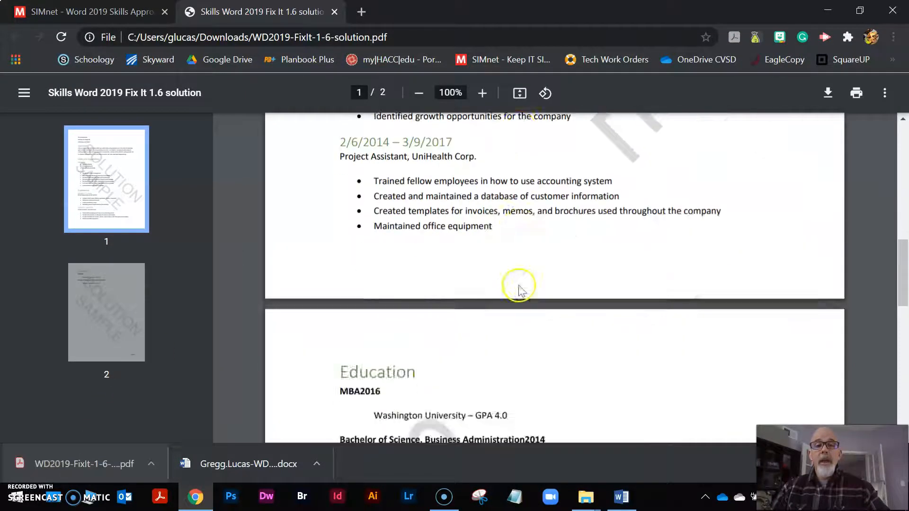
scroll(520, 289, up, 15)
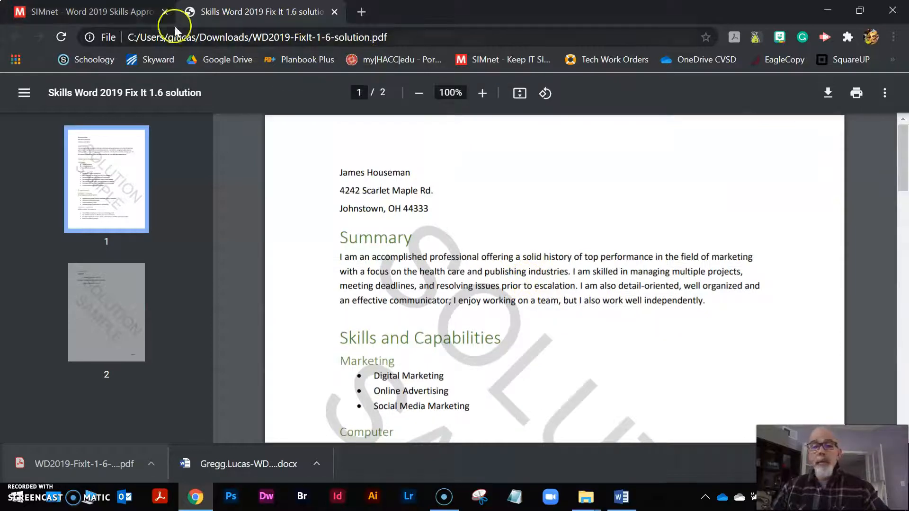
Return to the SIMnet project instructions and mark instruction 1, opening the start file, as completed
click(102, 12)
scroll(457, 327, down, 6)
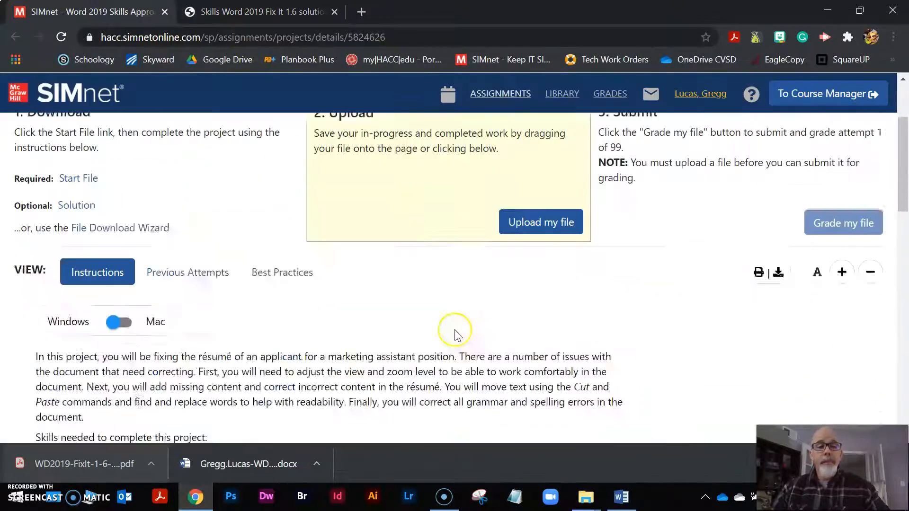
scroll(450, 315, down, 2)
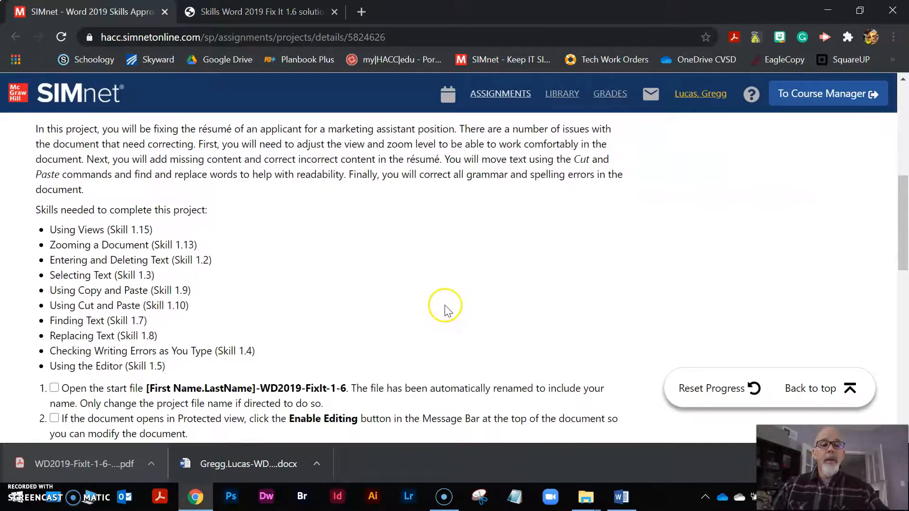
scroll(443, 311, up, 3)
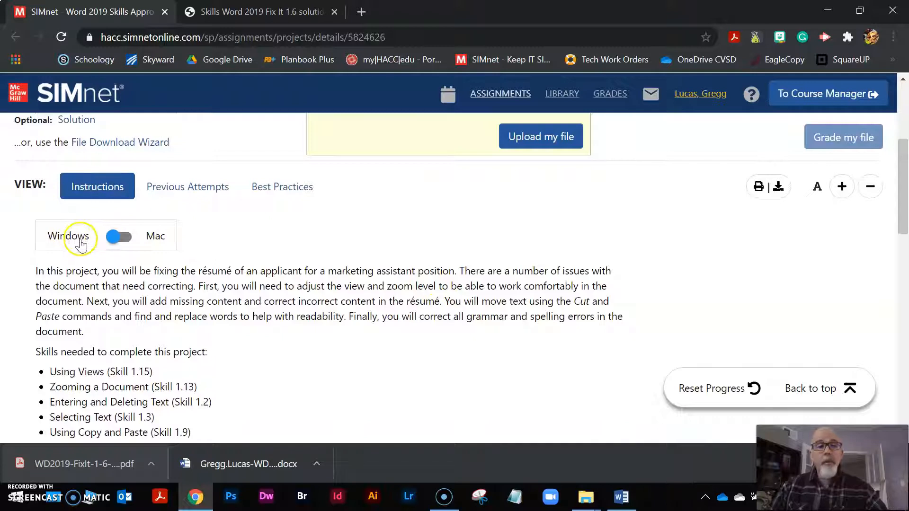
scroll(88, 254, down, 5)
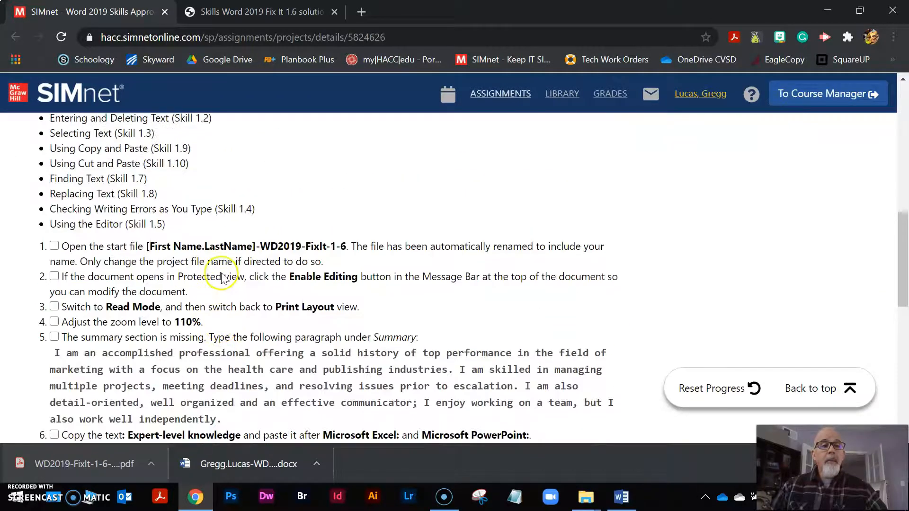
click(54, 246)
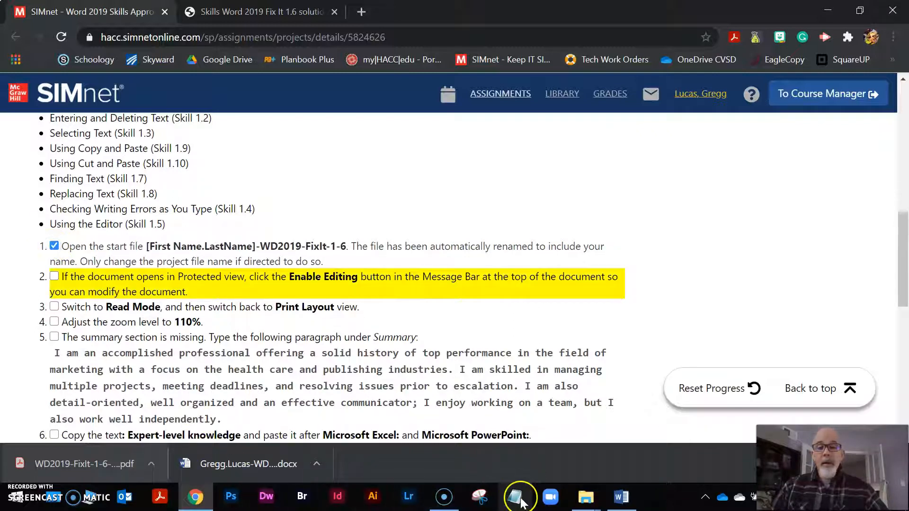
Enable editing for the protected start document in Word, and mark instruction 2 as completed in SIMnet
click(621, 497)
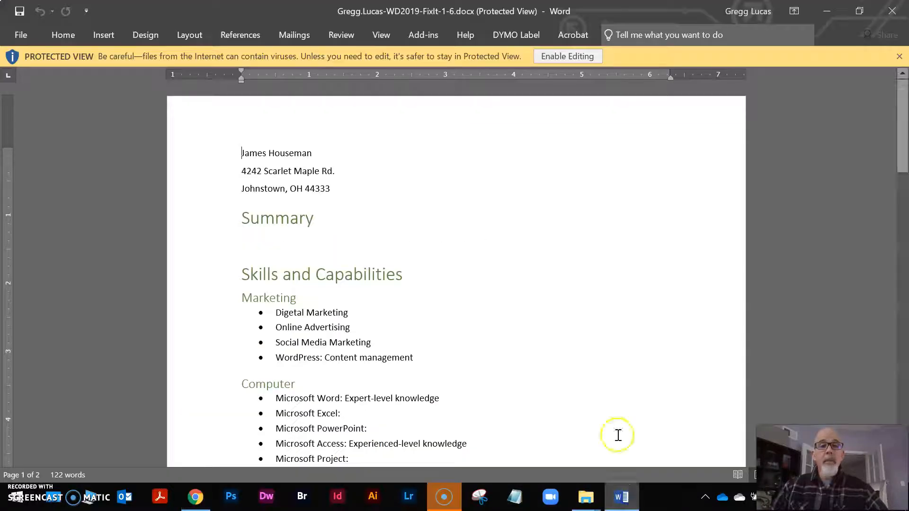
click(194, 497)
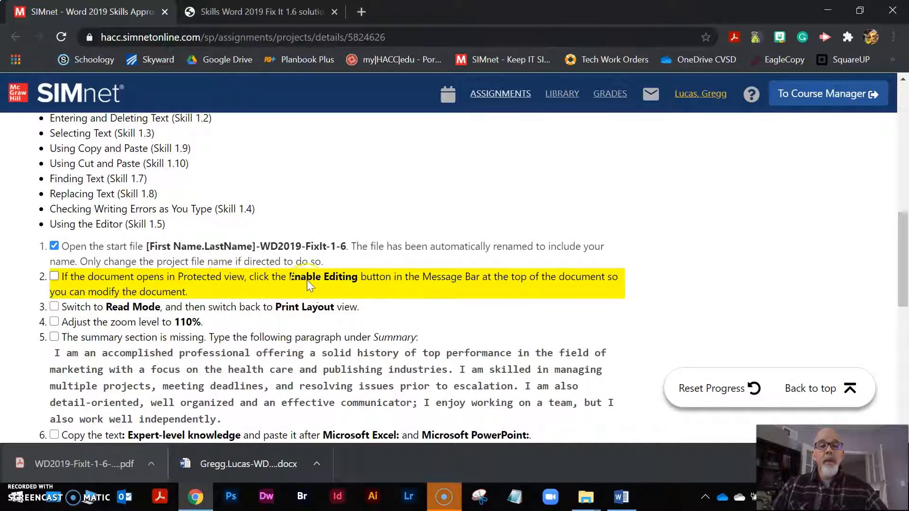
click(603, 504)
click(567, 55)
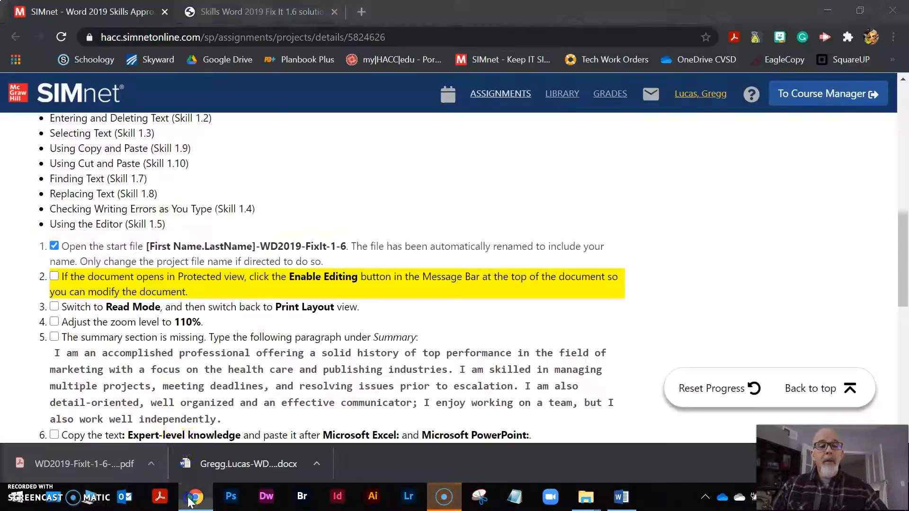
click(196, 497)
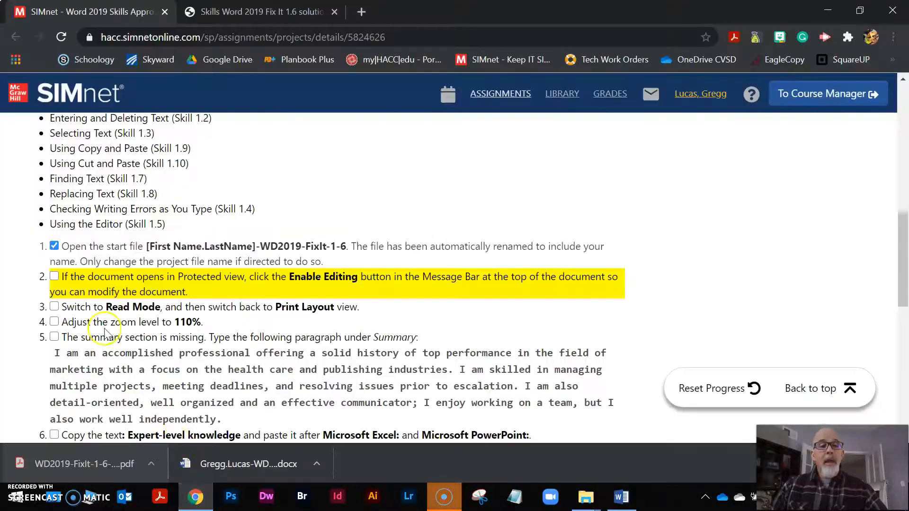
click(54, 277)
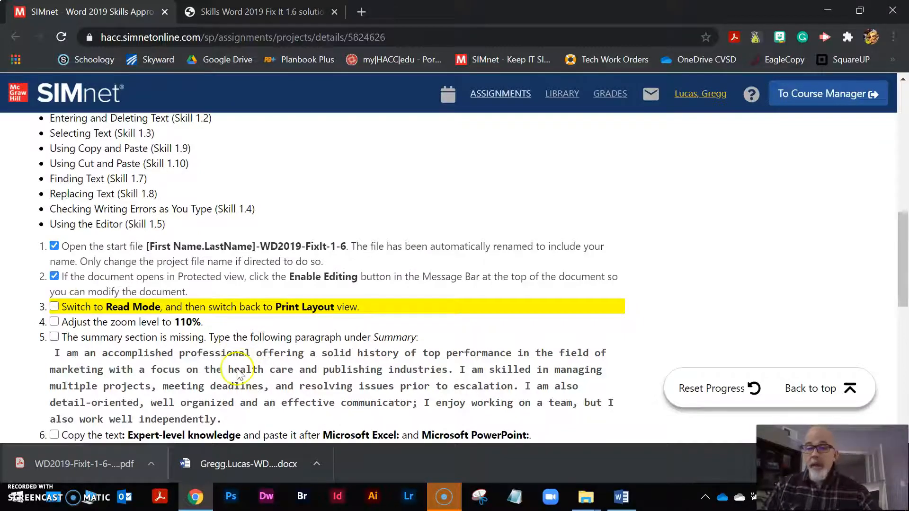
Set the résumé document's zoom level to 110% in Word, and mark instruction 4 as completed in SIMnet
click(622, 498)
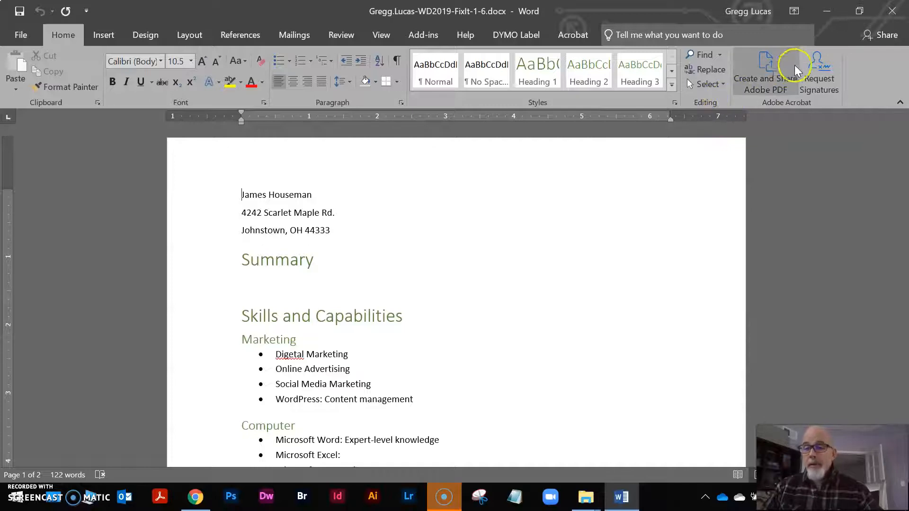
click(827, 10)
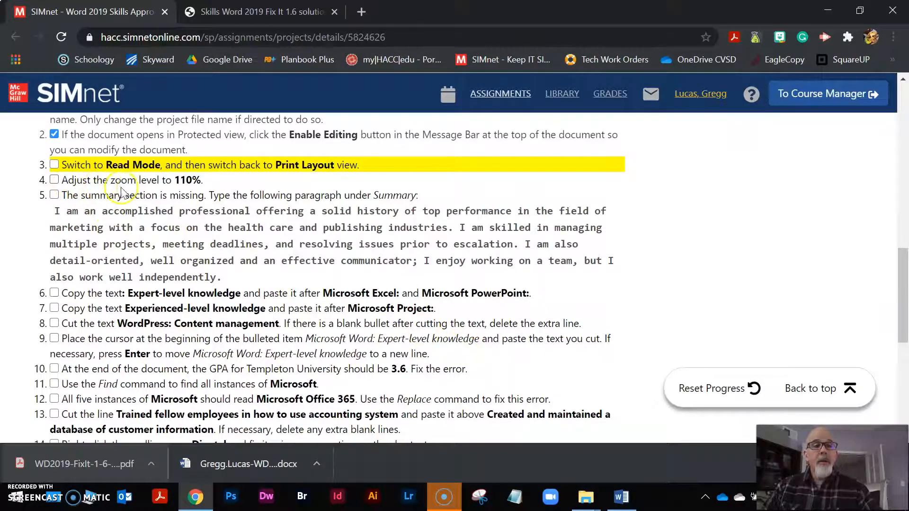
click(621, 498)
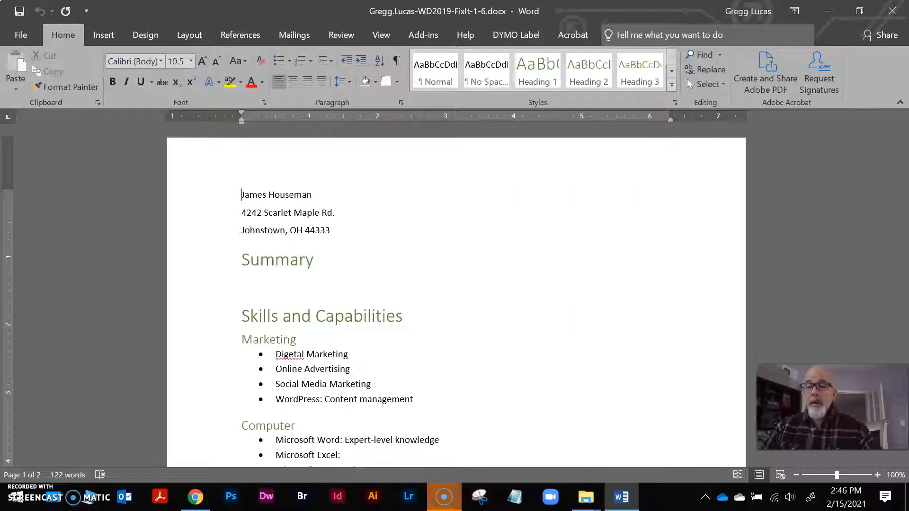
click(878, 476)
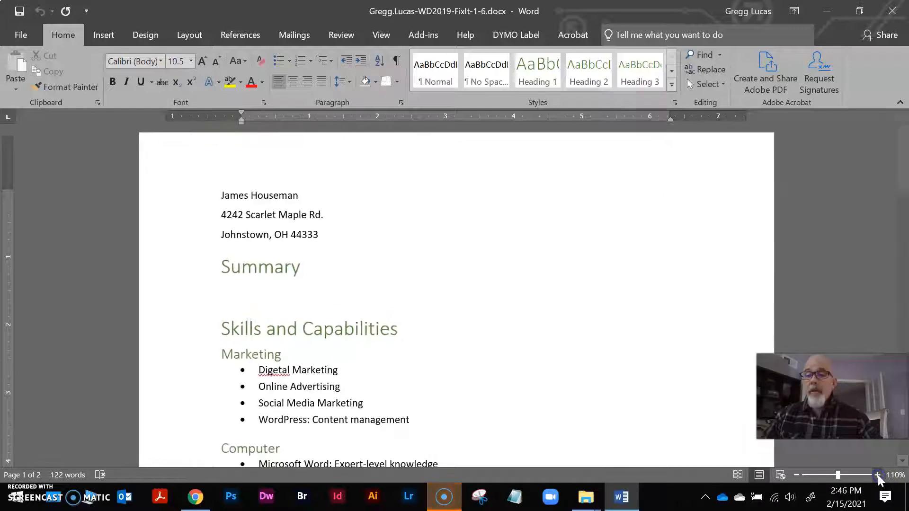
click(195, 497)
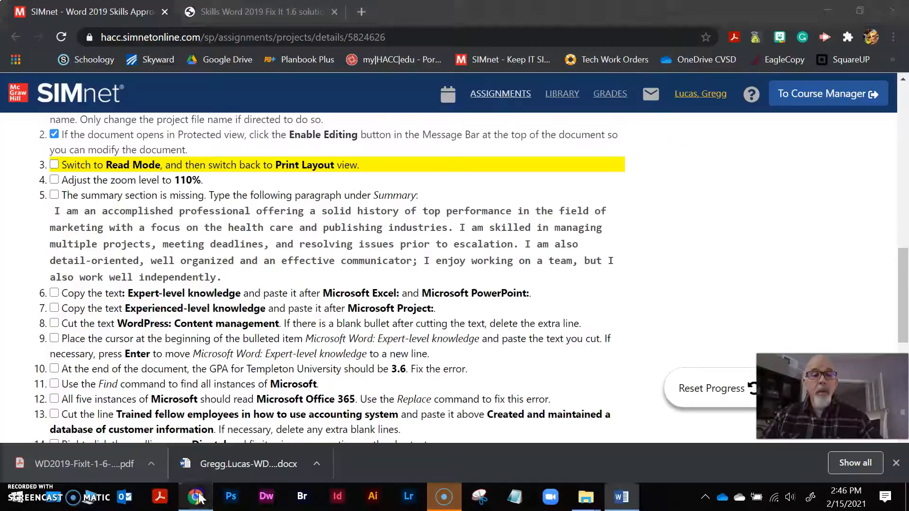
click(54, 180)
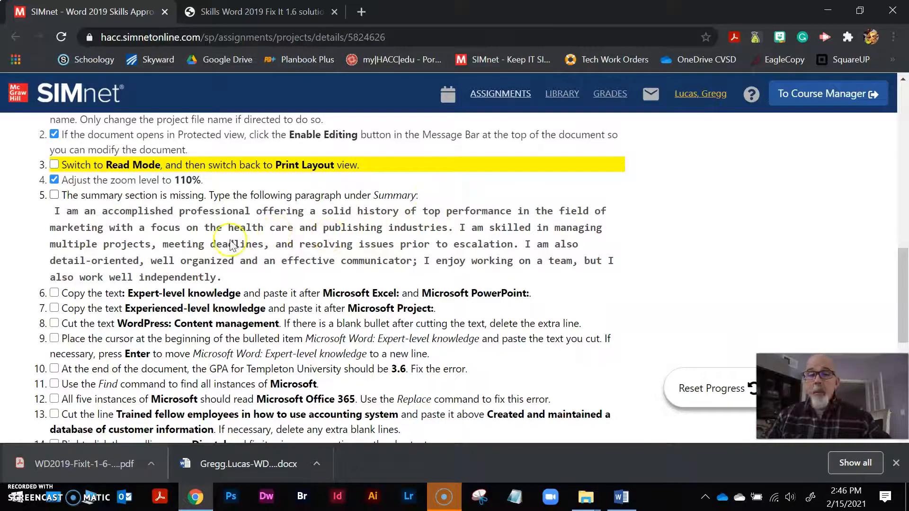
Copy the summary paragraph from SIMnet instruction 5 and paste it under the Summary heading in Word, keeping its source formatting
drag(56, 211, 224, 279)
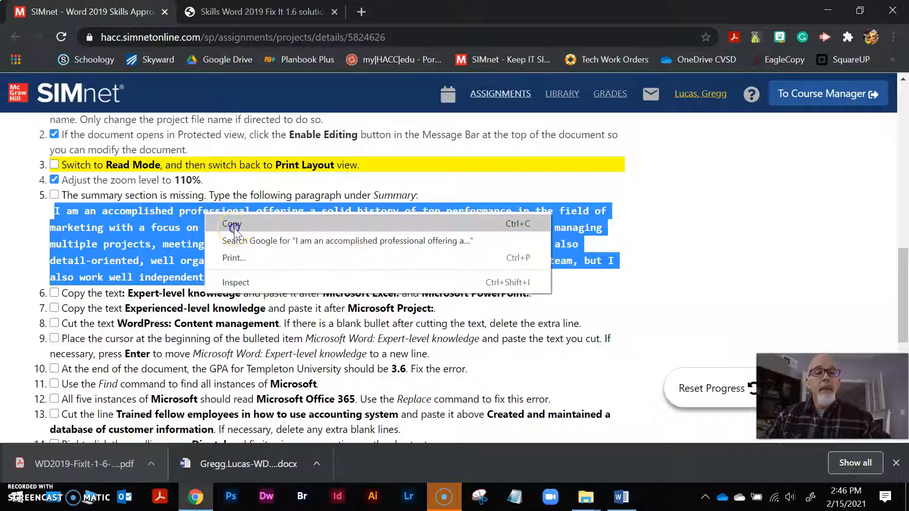
click(233, 227)
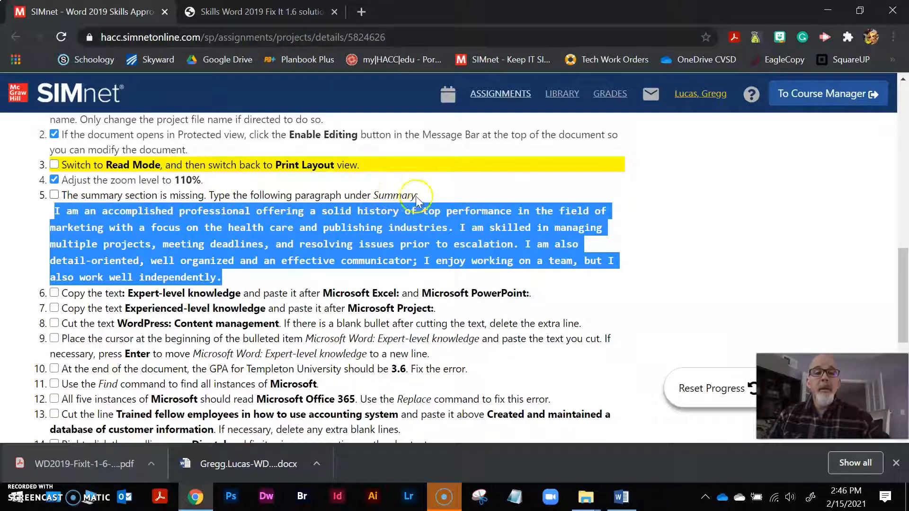
click(198, 498)
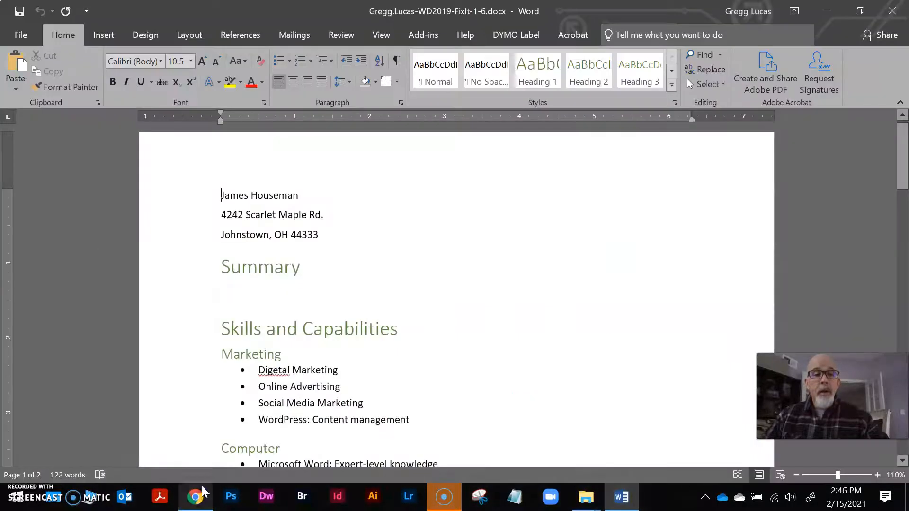
right_click(223, 285)
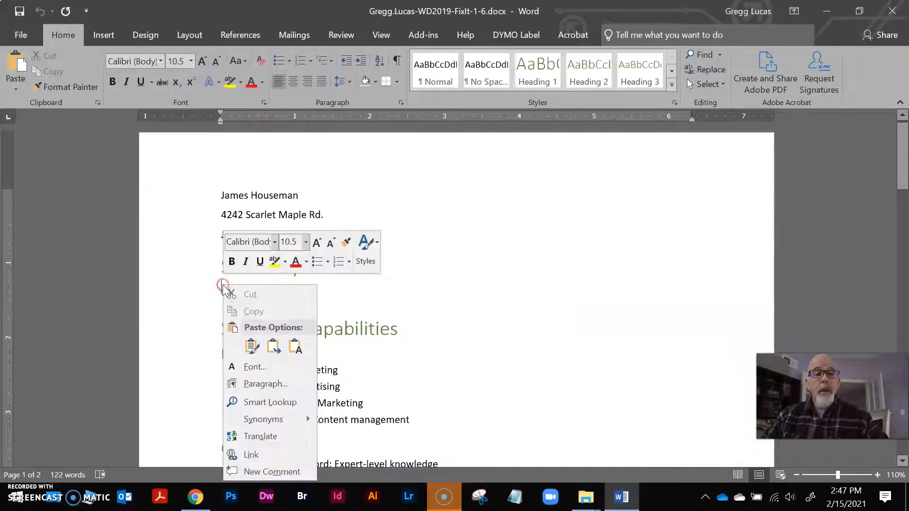
click(251, 347)
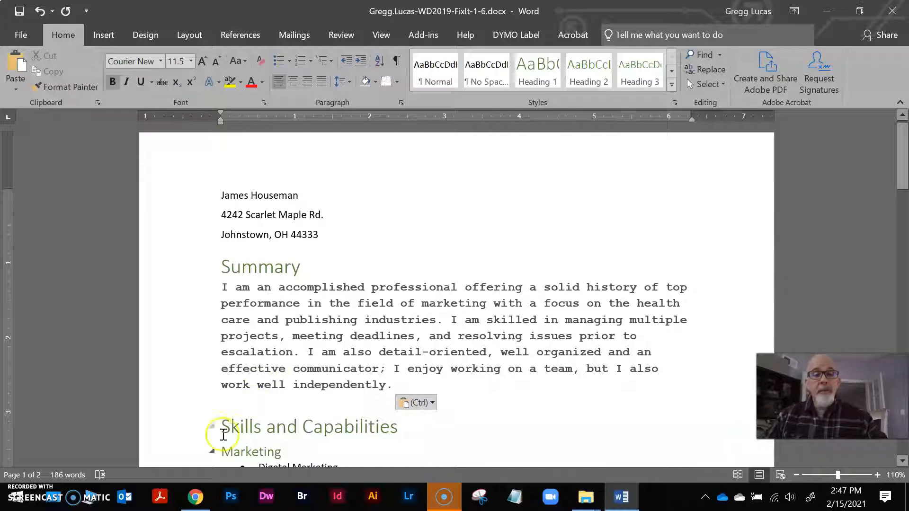
Check the summary's formatting in the solution PDF, and switch the pasted paragraph in Word to text only
click(196, 498)
click(223, 12)
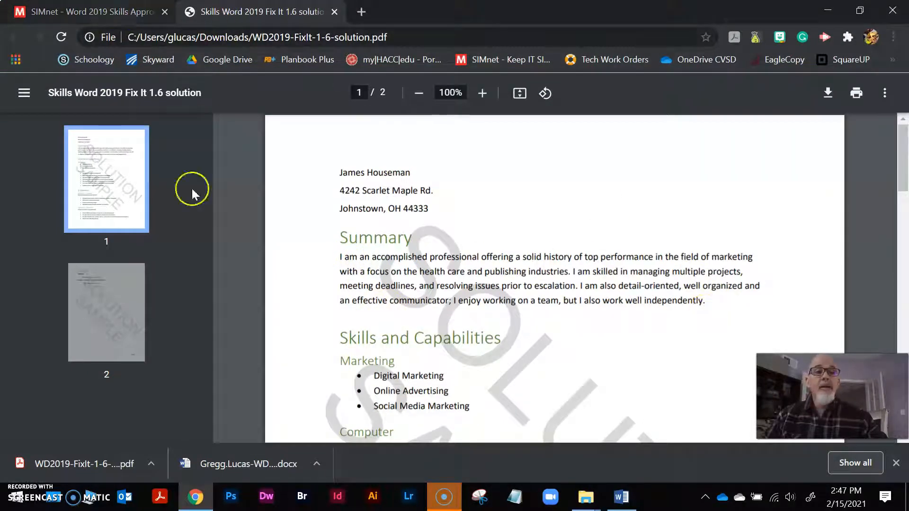
click(620, 500)
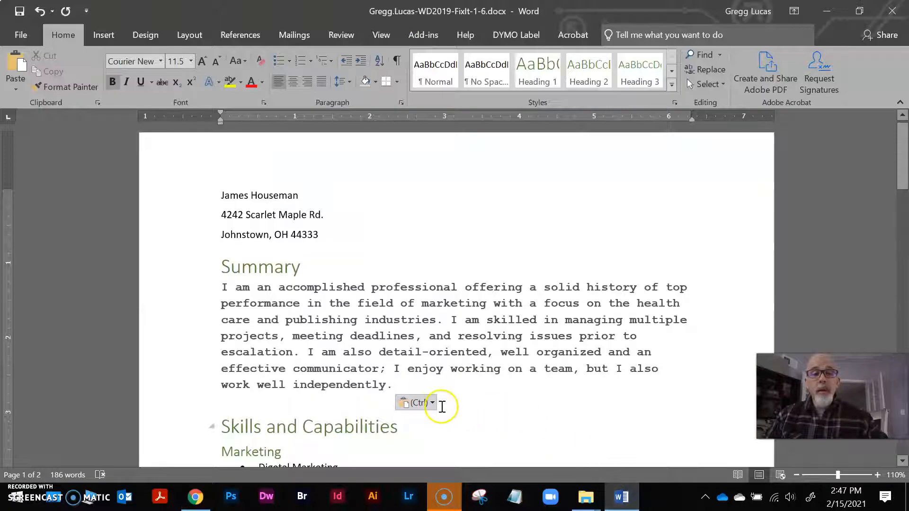
click(431, 404)
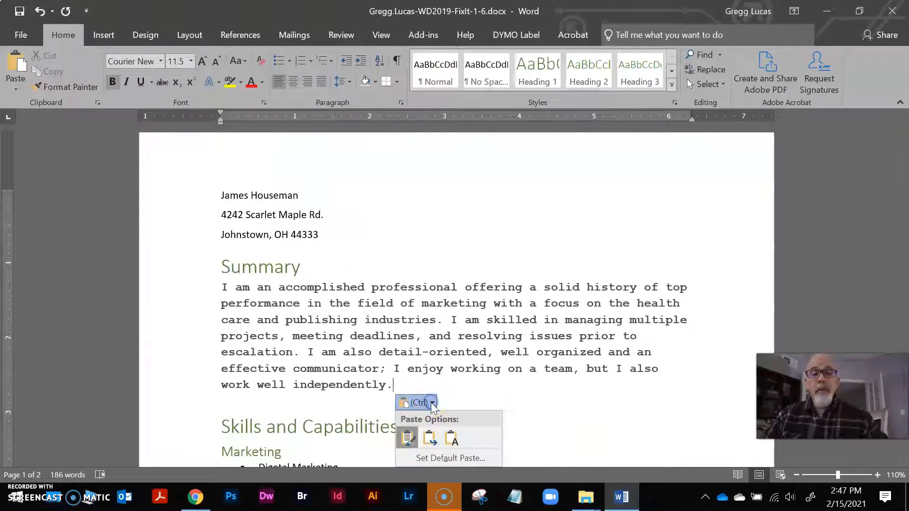
click(450, 436)
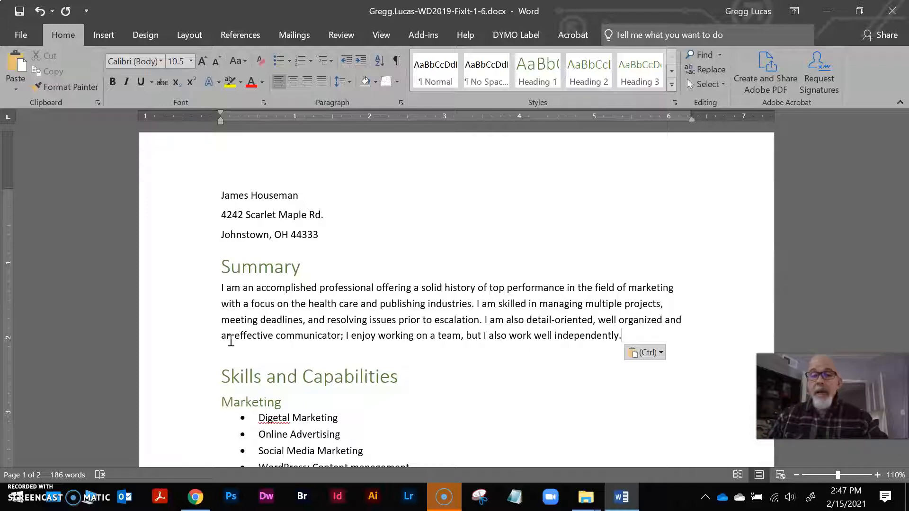
Compare the pasted summary with the solution PDF, and mark instruction 5 as completed in SIMnet
click(191, 500)
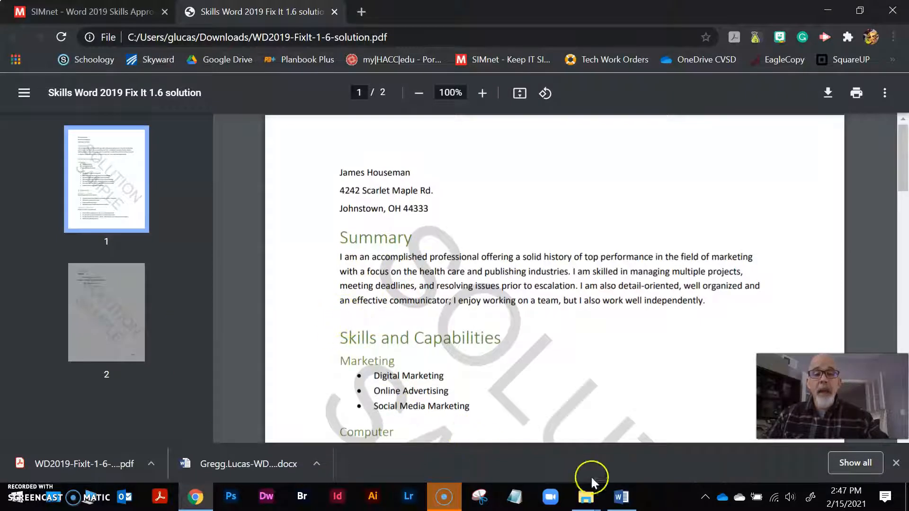
click(616, 498)
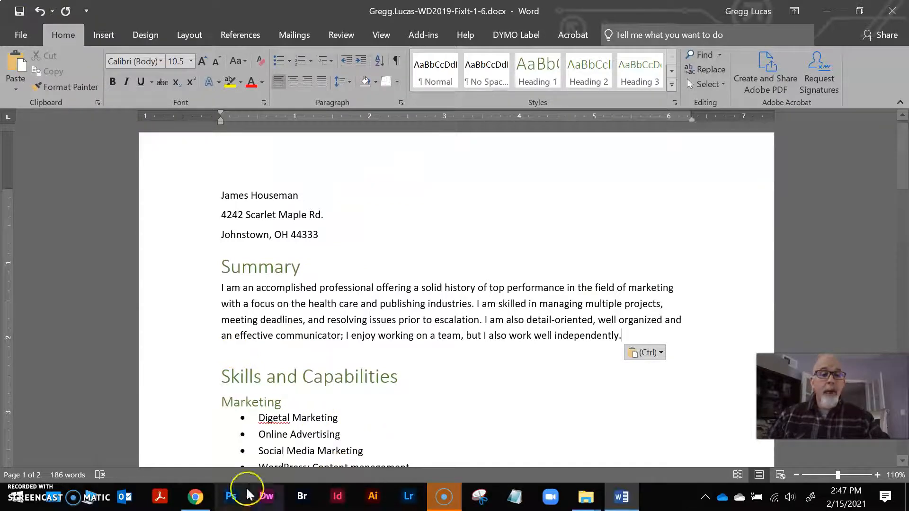
click(202, 496)
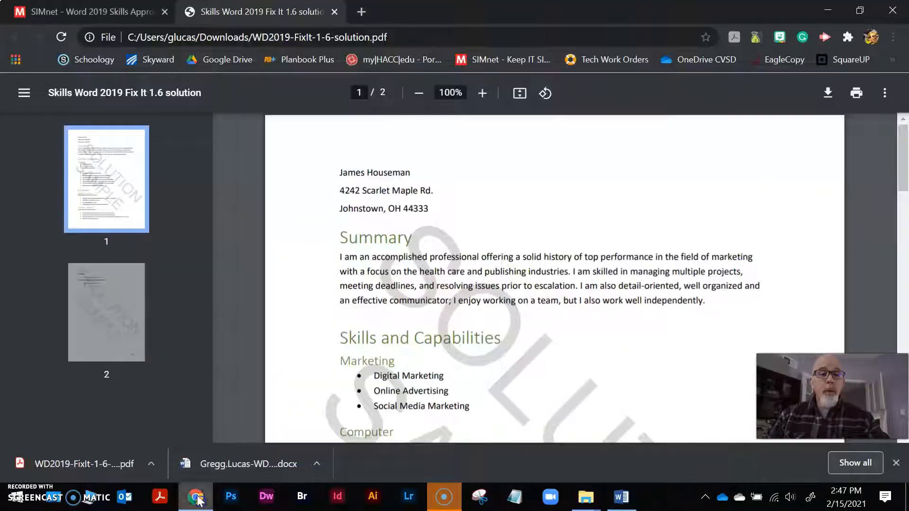
click(111, 18)
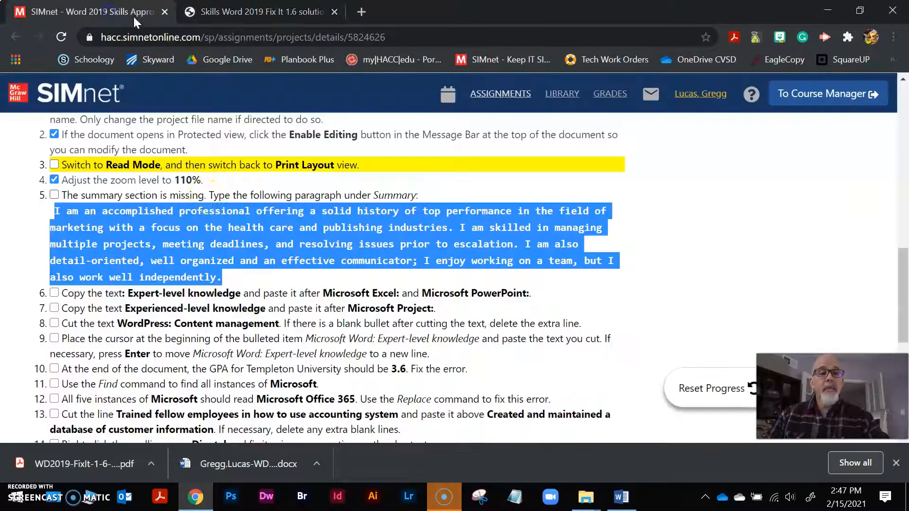
click(54, 195)
Mark instruction 6 as completed in SIMnet, and copy its text "Expert-level knowledge" to after "Microsoft Excel:" in the Word résumé
scroll(232, 270, down, 2)
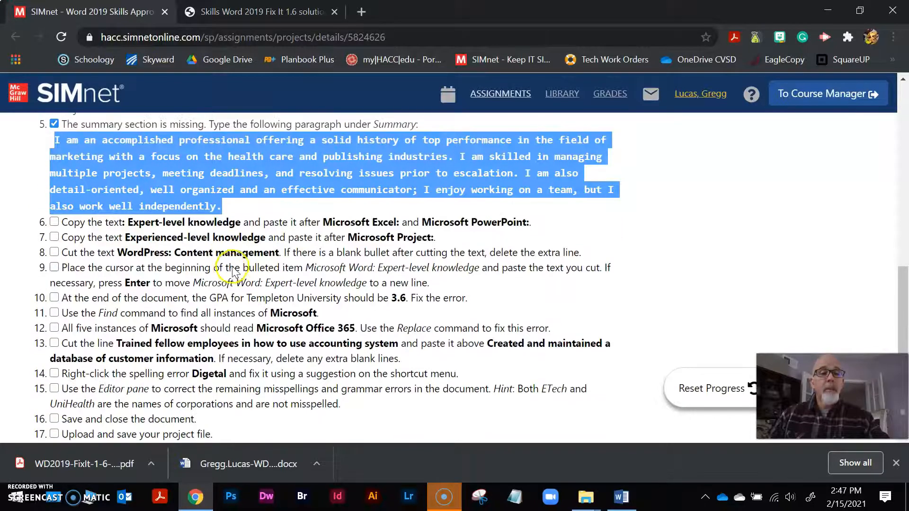
click(84, 224)
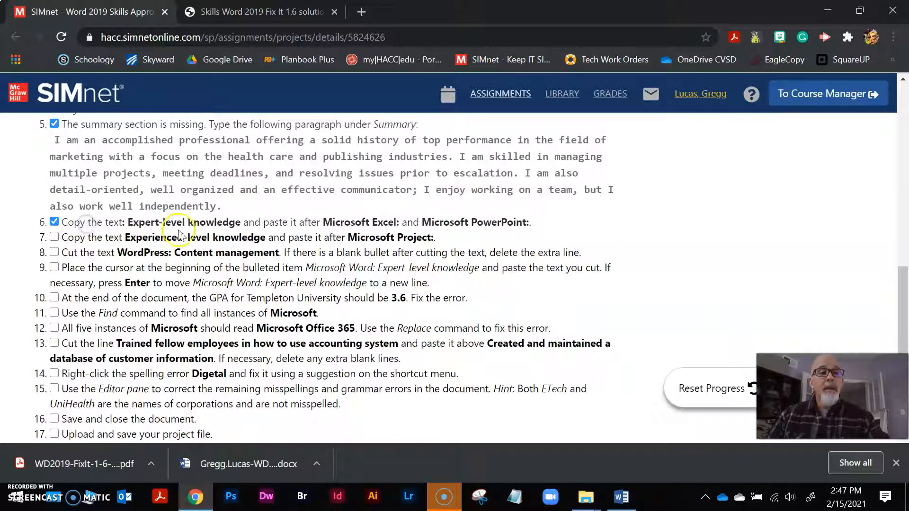
drag(127, 223, 232, 228)
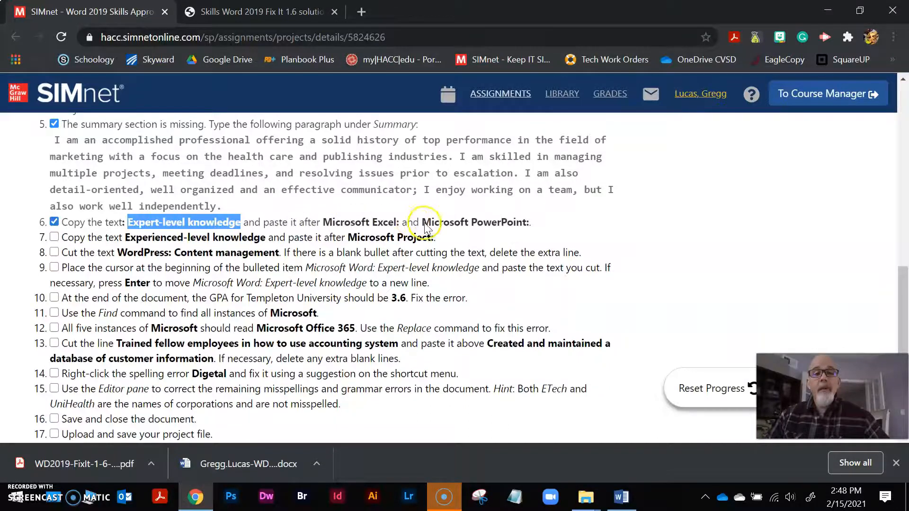
click(622, 497)
scroll(589, 427, down, 3)
scroll(590, 411, down, 3)
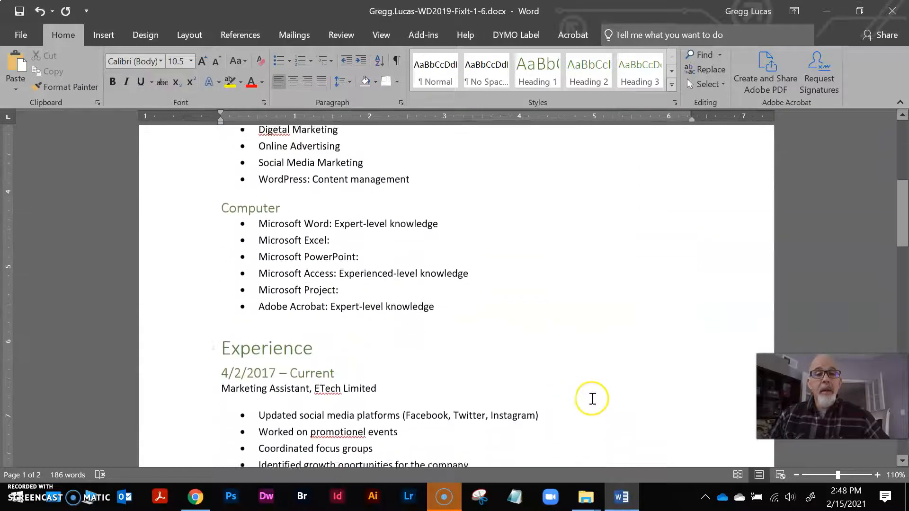
click(342, 233)
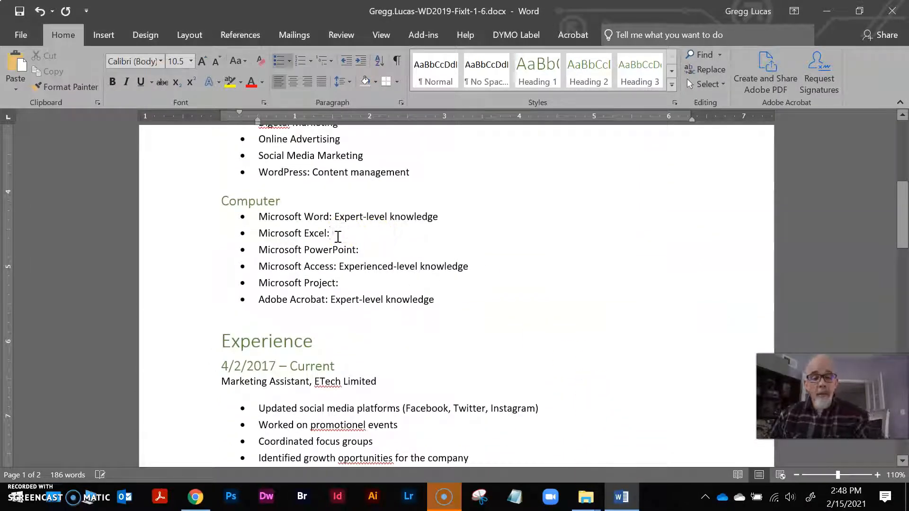
click(353, 239)
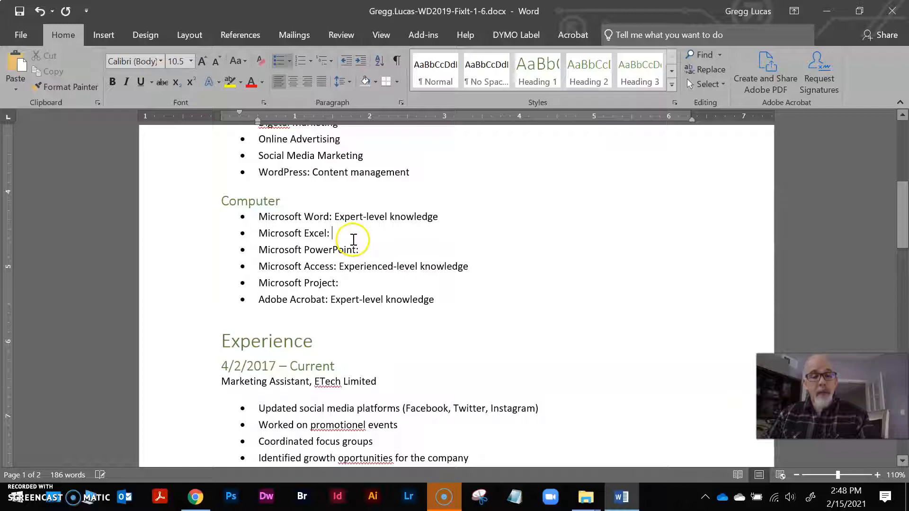
key(ctrl+v)
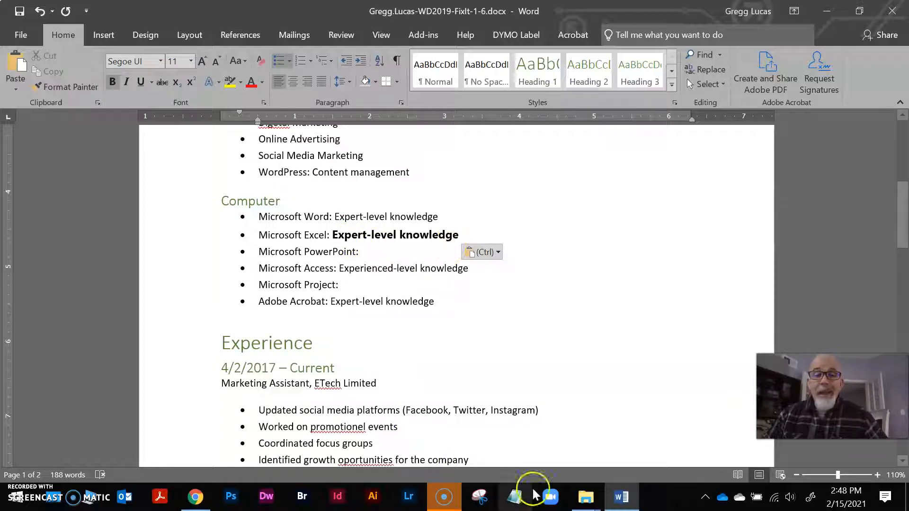
Check the Computer skills list in the solution PDF, and switch the text pasted after "Microsoft Excel:" in Word to text only
mouse_move(622, 499)
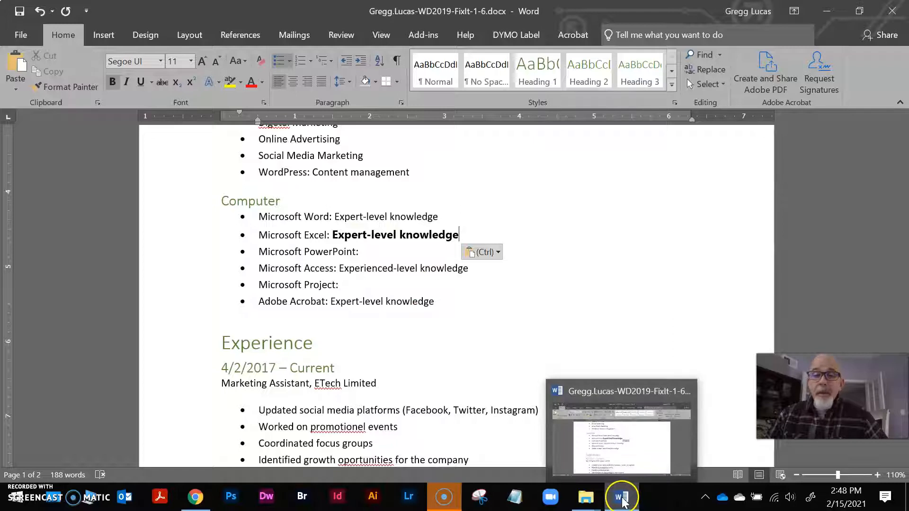
click(198, 500)
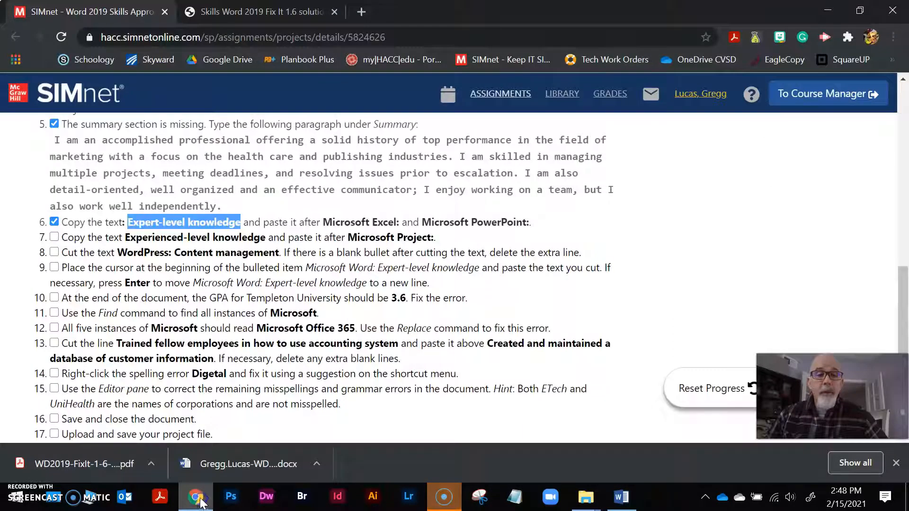
click(265, 14)
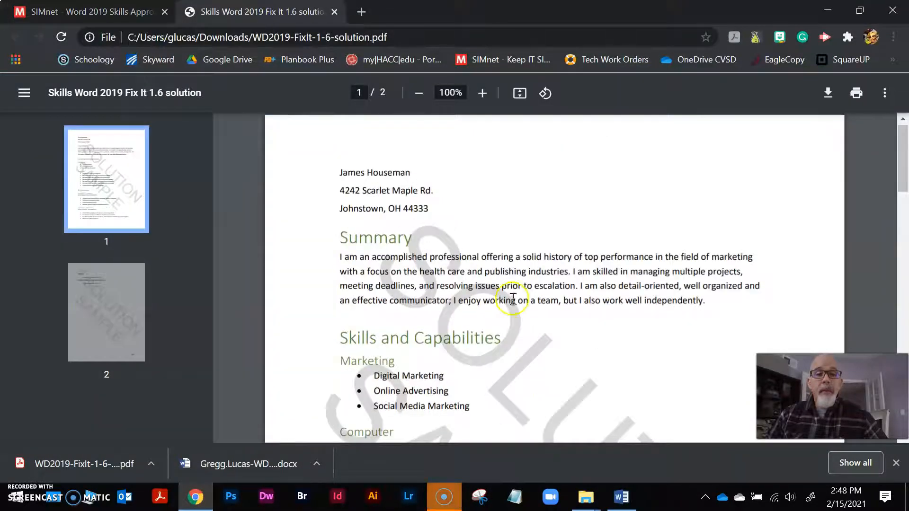
scroll(513, 297, down, 5)
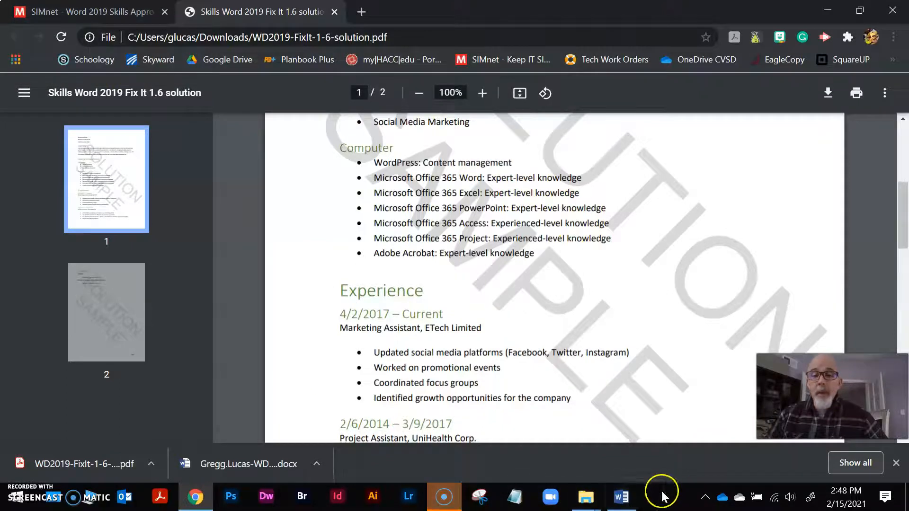
click(622, 496)
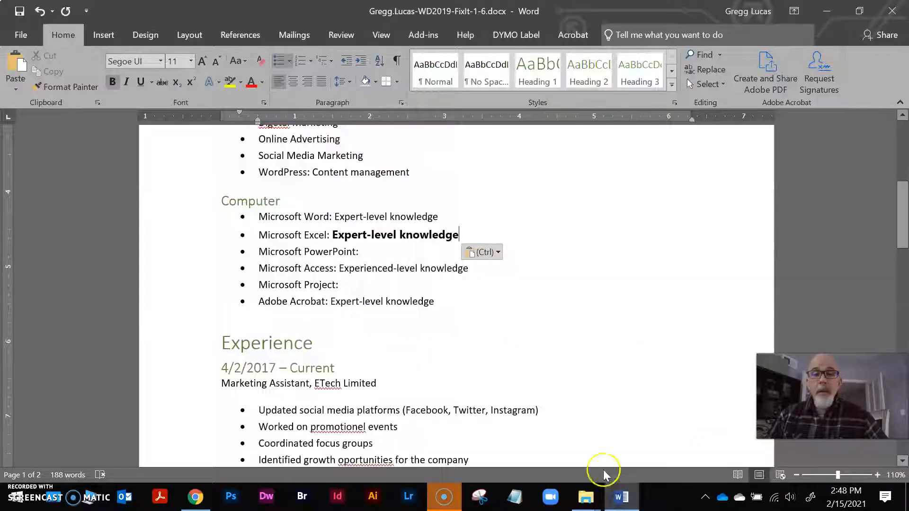
click(495, 256)
click(521, 289)
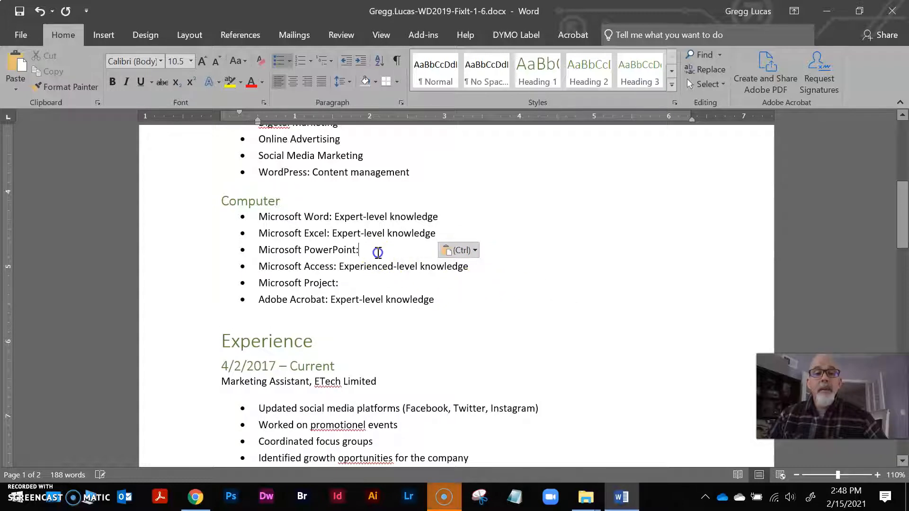
Paste "Expert-level knowledge" after "Microsoft PowerPoint:" and keep it as text only
text(Expert-level knowledge)
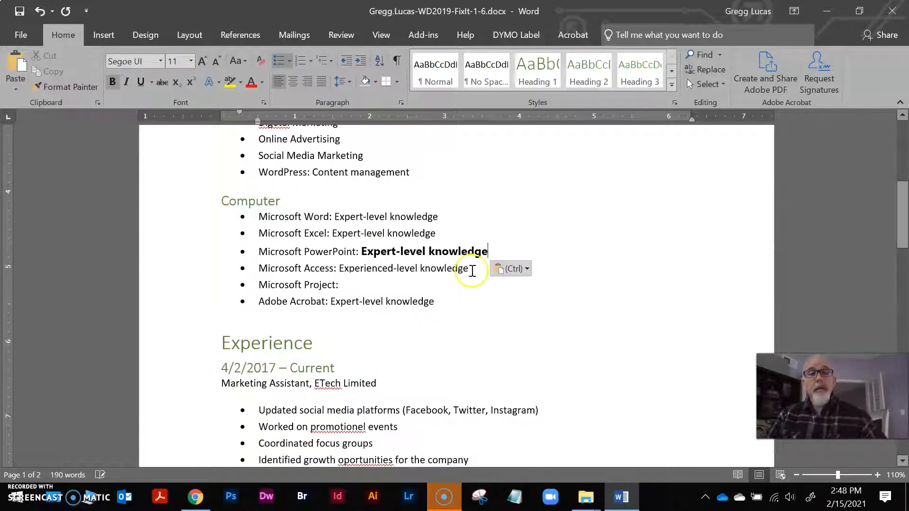
click(525, 268)
click(546, 303)
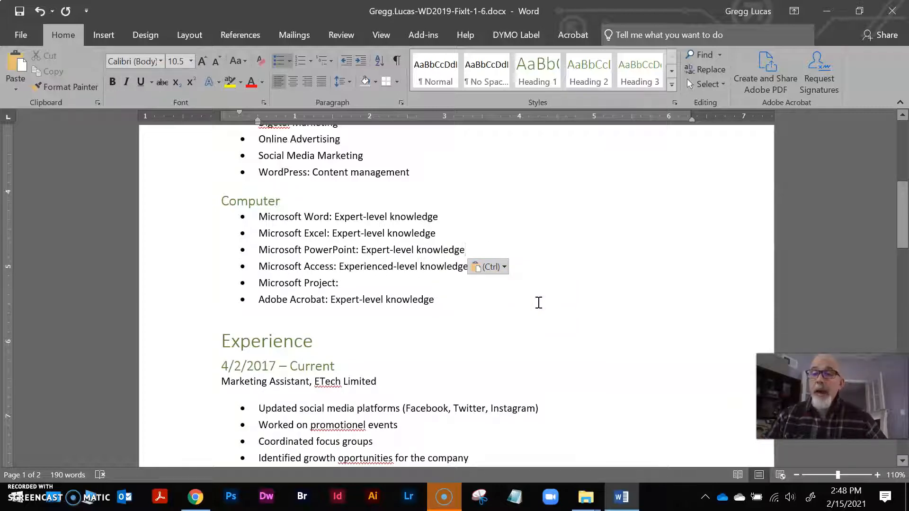
Return to the SIMnet project instructions in the browser and mark instruction 7 as completed
click(193, 506)
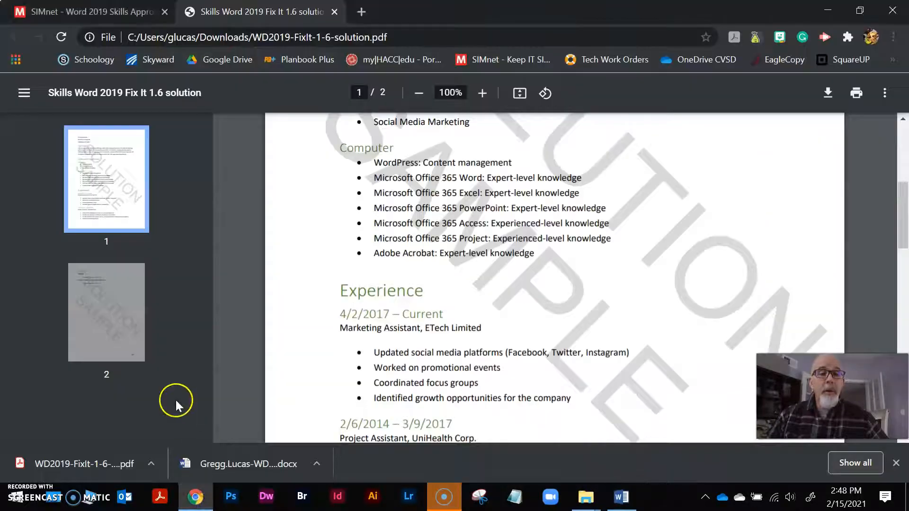
click(97, 19)
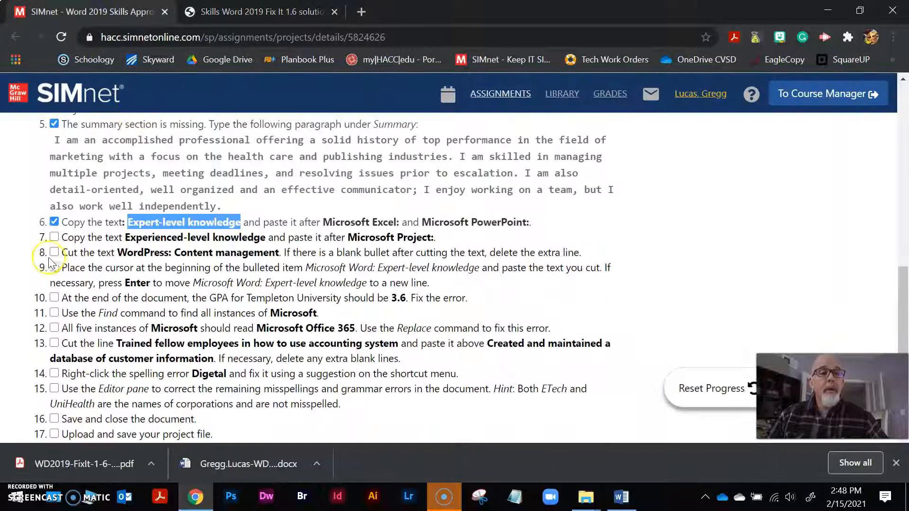
click(54, 239)
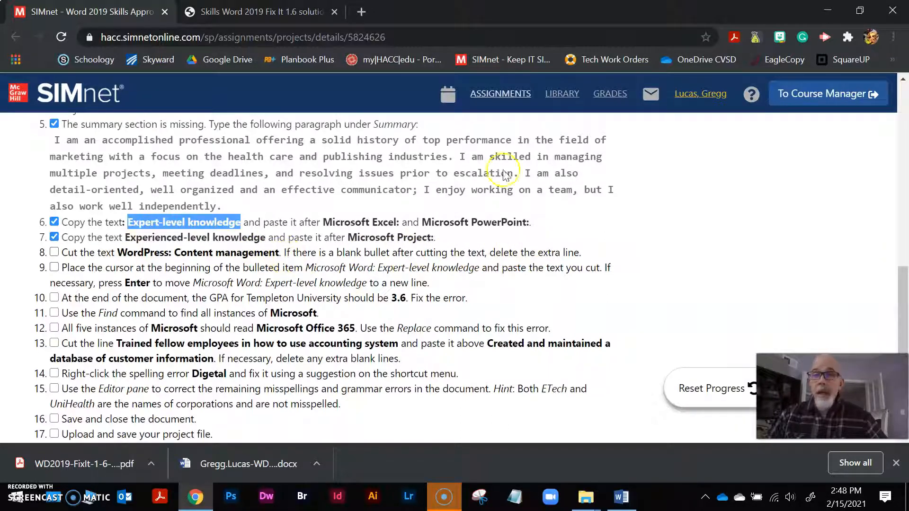
Cut the "WordPress: Content management" bullet from the Marketing list in Word, and mark instruction 8 as completed in SIMnet
click(622, 497)
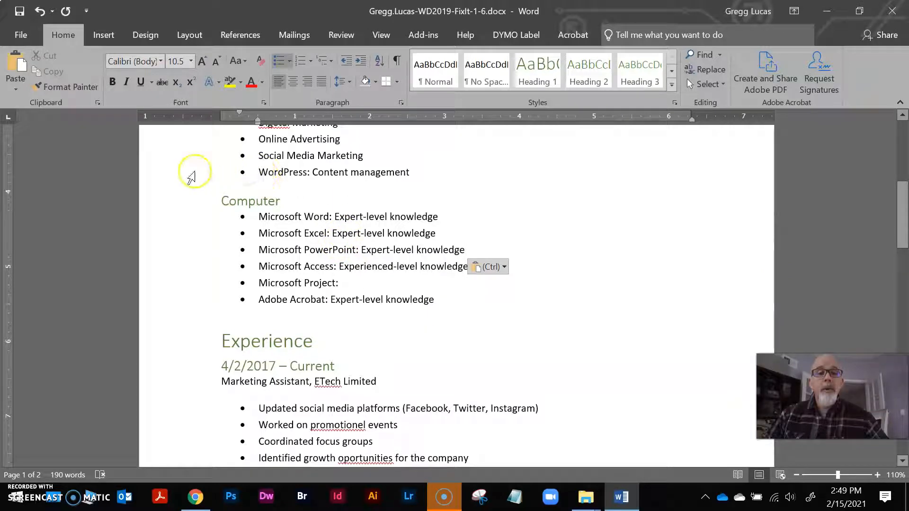
click(192, 177)
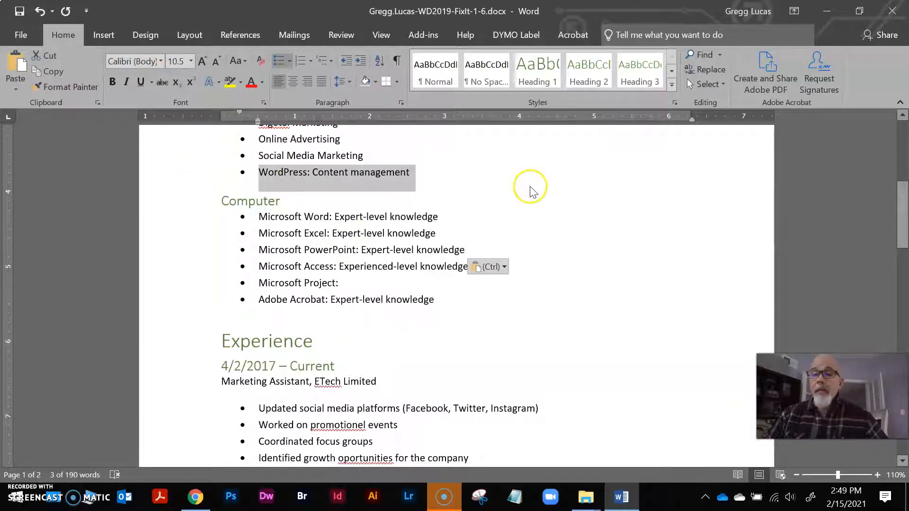
click(48, 58)
click(195, 499)
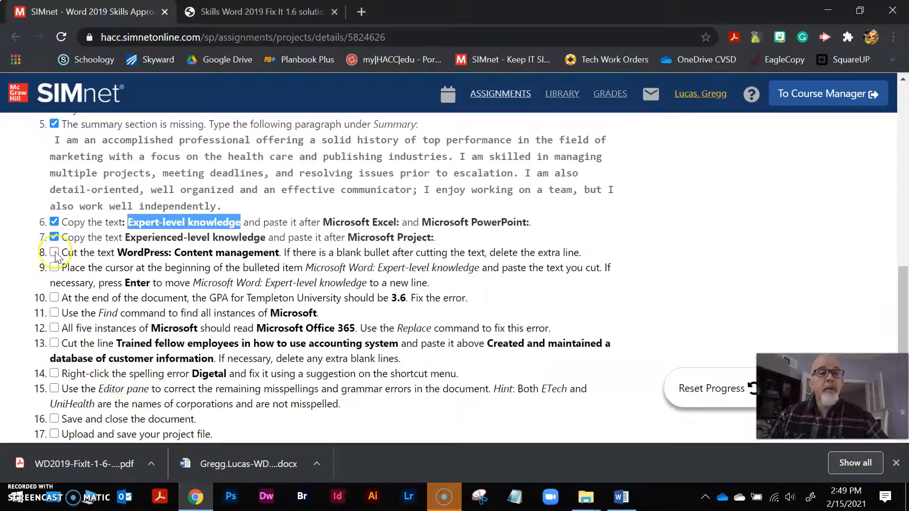
click(54, 253)
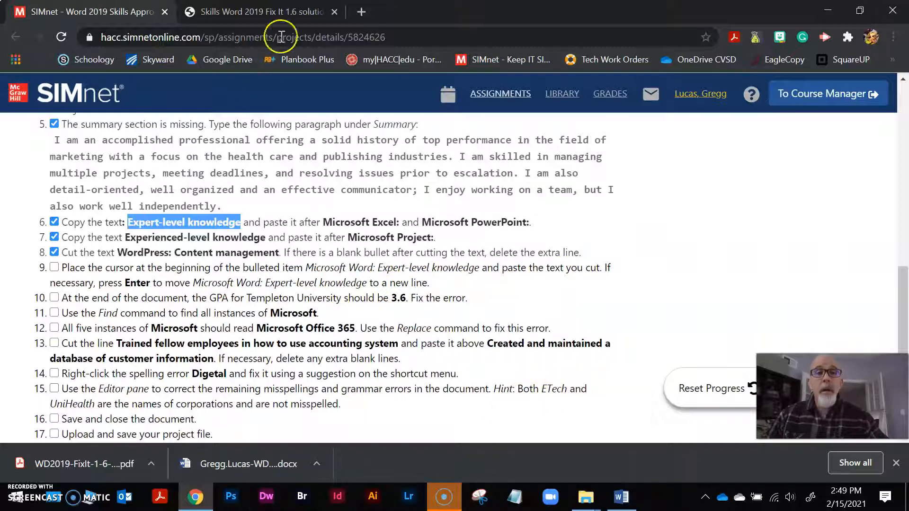
Check the Computer list in the solution PDF, and paste "WordPress: Content management" as its first bullet in Word without an extra blank line
click(264, 13)
scroll(503, 247, down, 3)
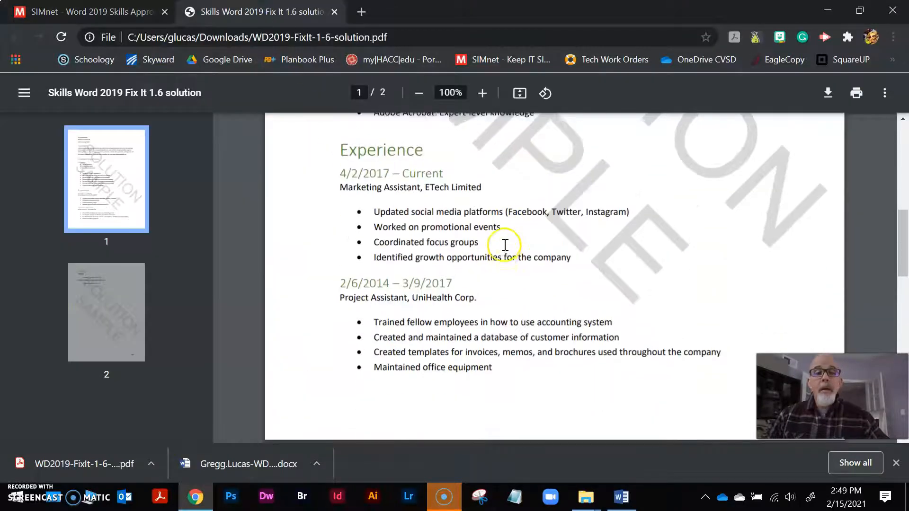
scroll(507, 241, up, 3)
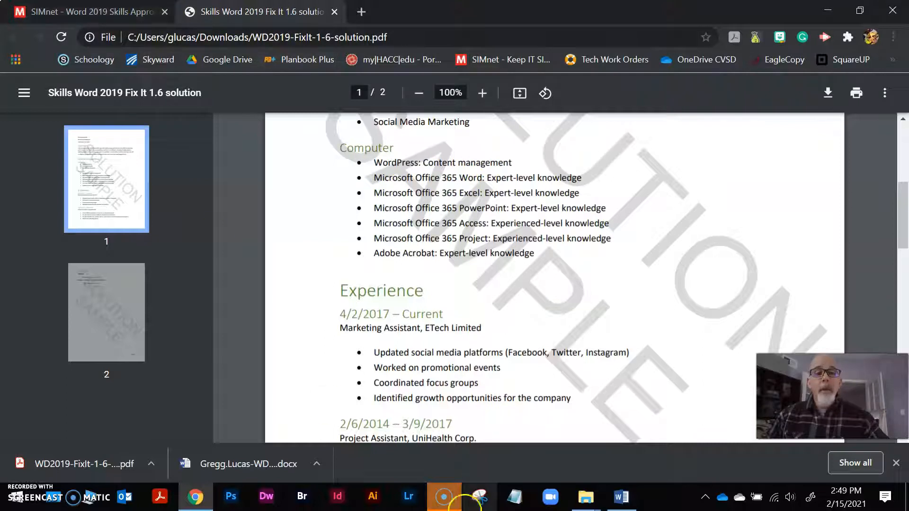
click(622, 497)
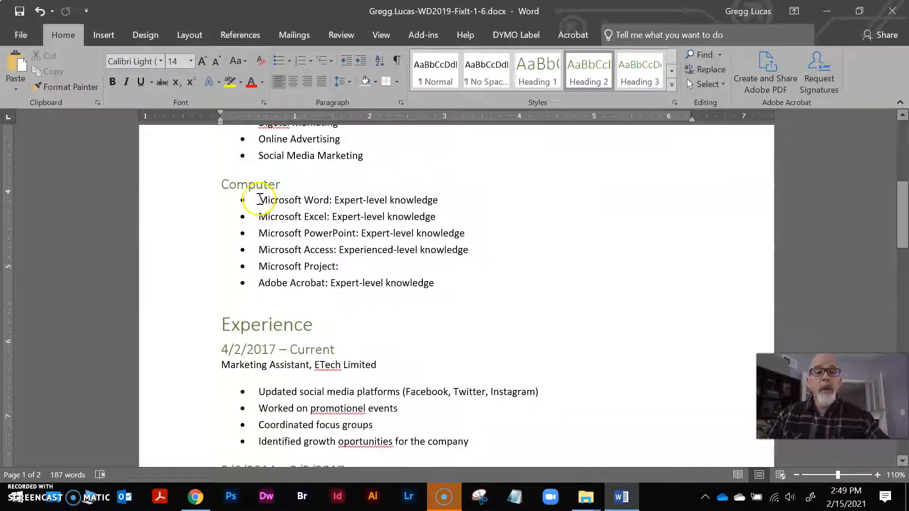
click(258, 199)
key(Return)
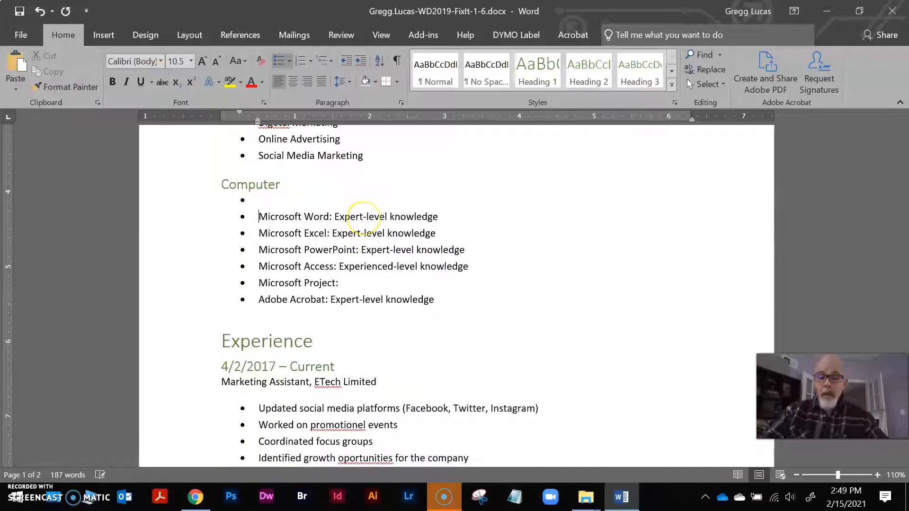
key(ctrl+v)
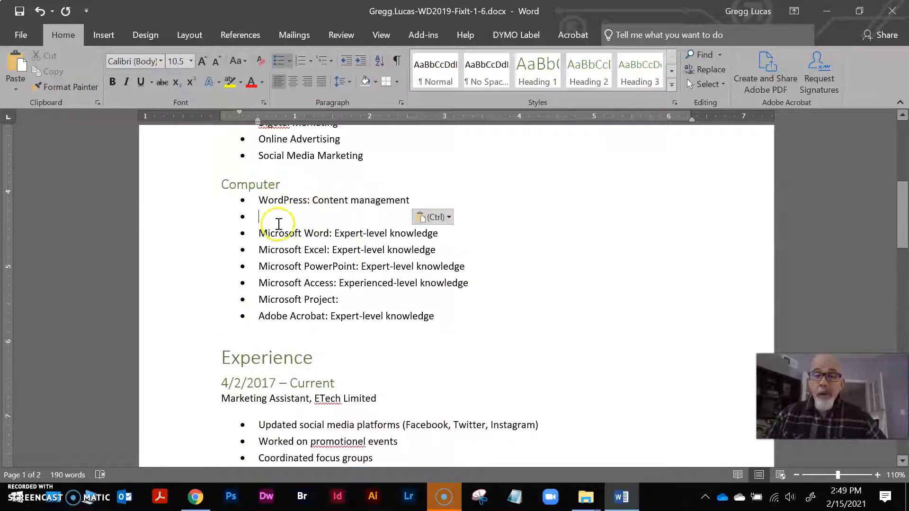
key(BackSpace)
key(BackSpace)
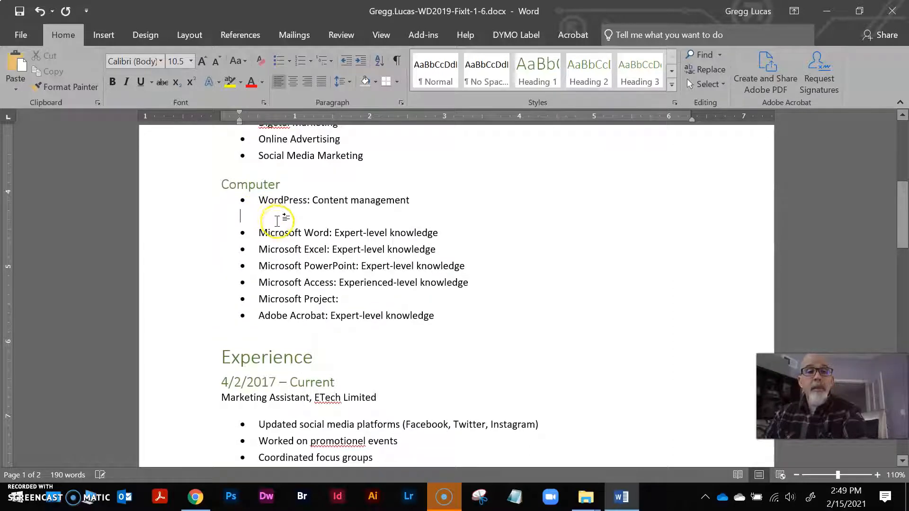
key(BackSpace)
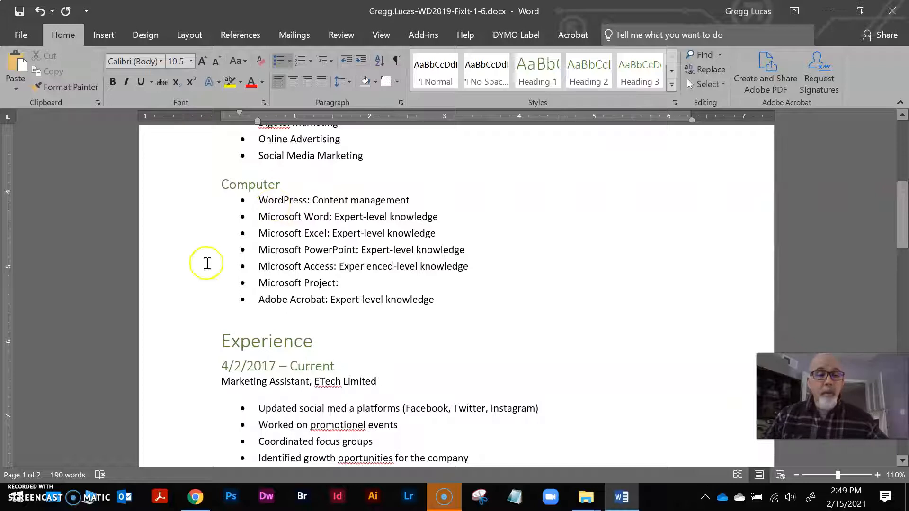
Return to the SIMnet project instructions in the browser and mark instruction 9 as completed
click(193, 496)
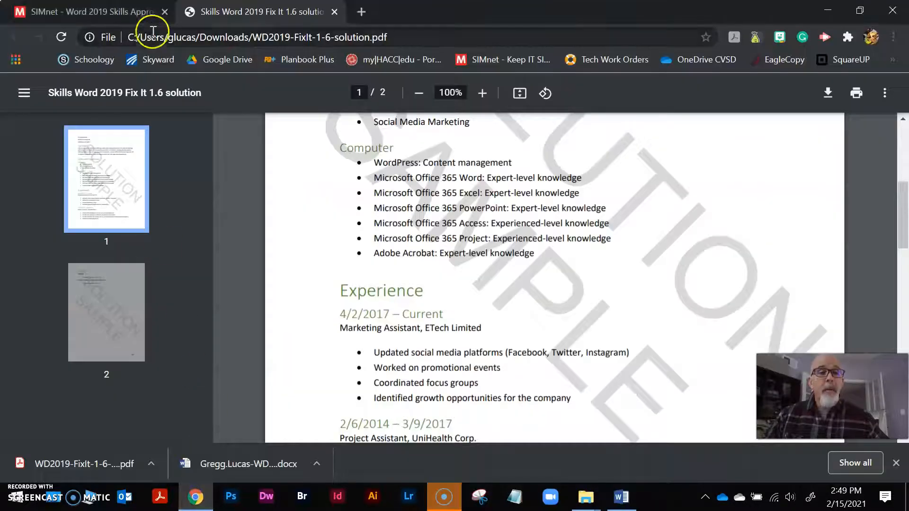
click(115, 12)
click(55, 268)
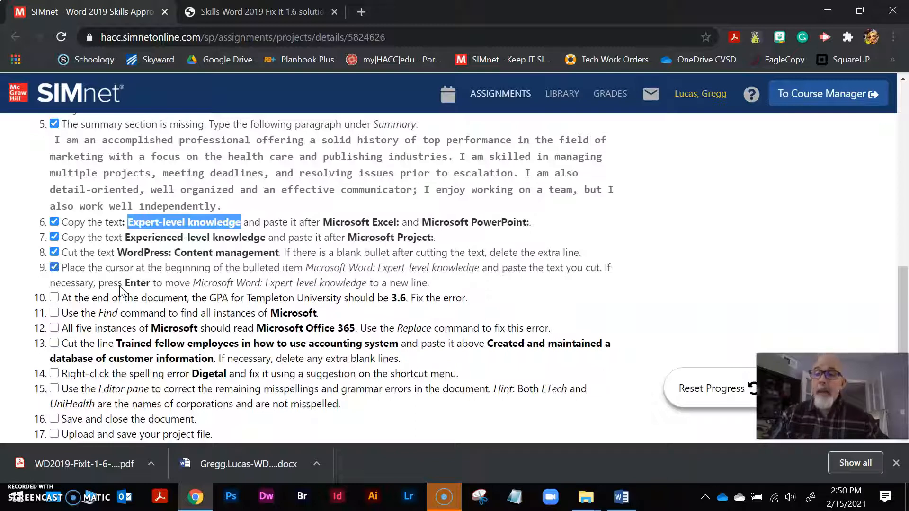
Correct the Templeton University GPA at the end of the Word document to 3.6
scroll(120, 289, down, 3)
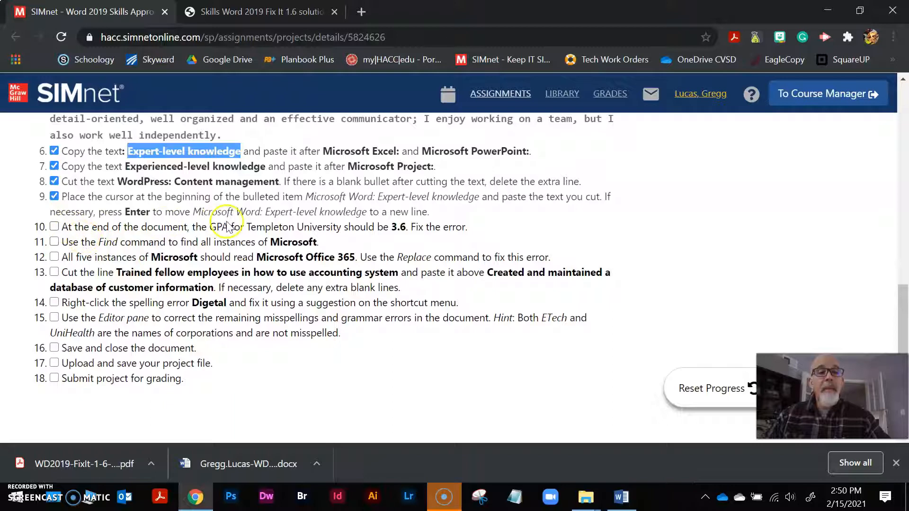
click(618, 498)
scroll(532, 342, down, 8)
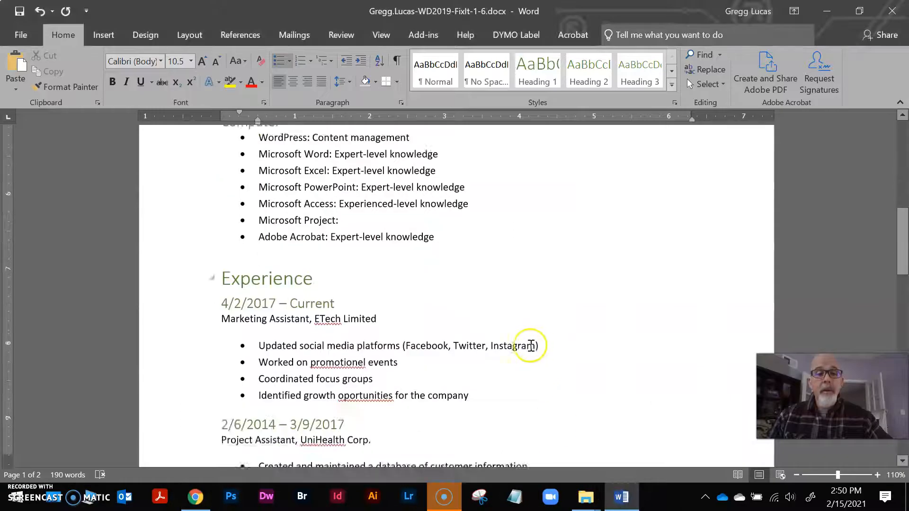
scroll(528, 339, down, 8)
click(385, 211)
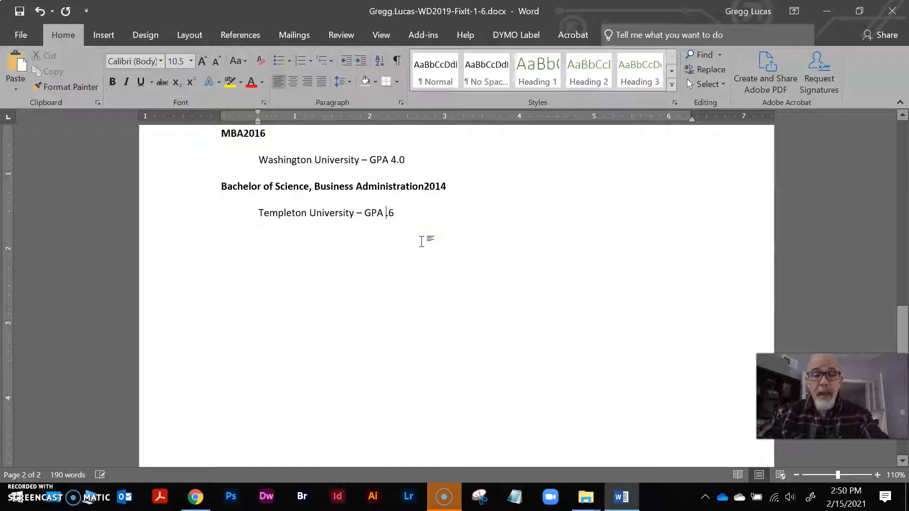
text(3)
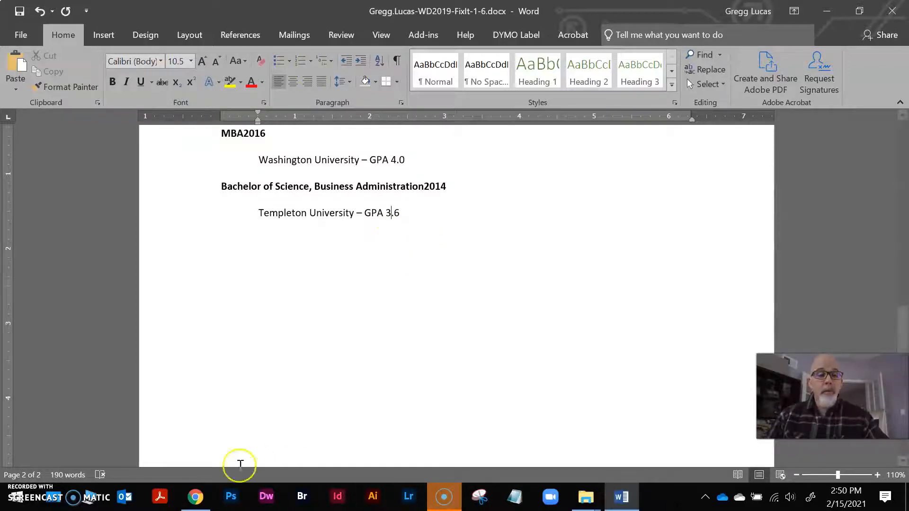
Compare the Education section with page 2 of the solution PDF, and mark instruction 10 as completed in SIMnet
click(195, 497)
click(287, 9)
scroll(460, 324, down, 1)
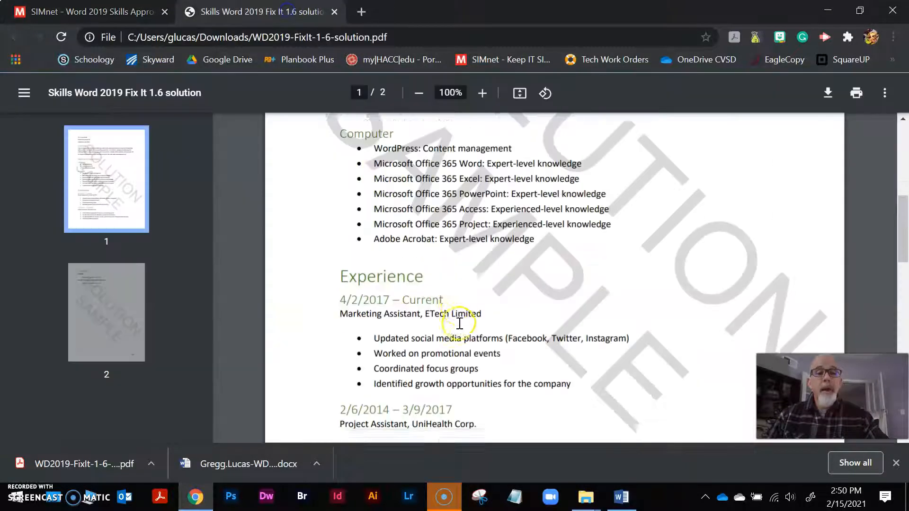
scroll(460, 323, down, 10)
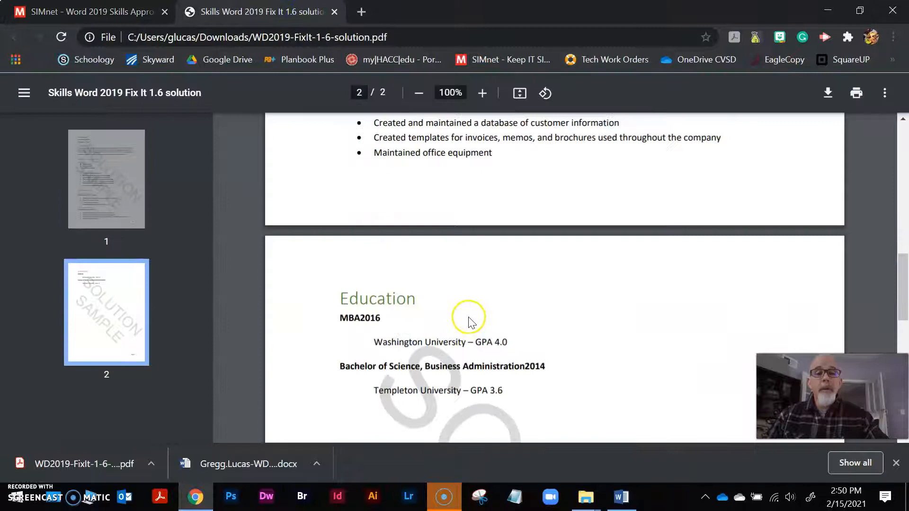
click(71, 10)
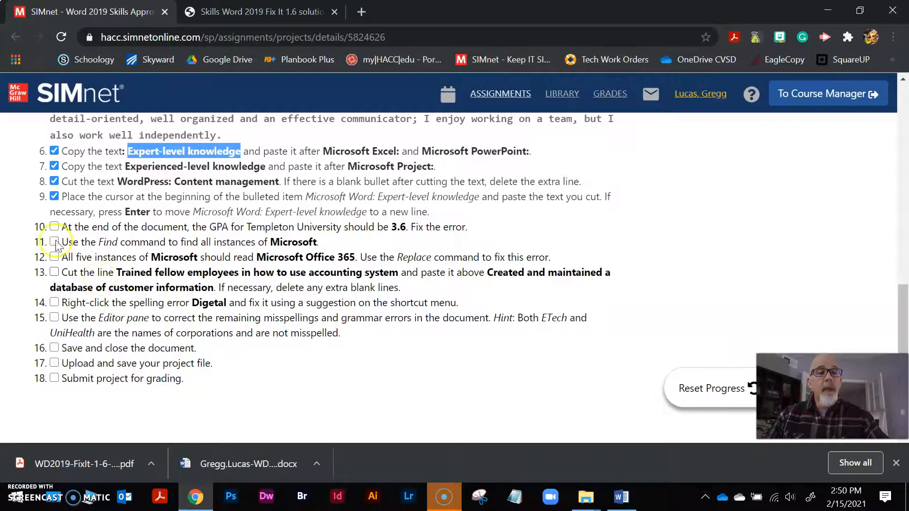
click(54, 227)
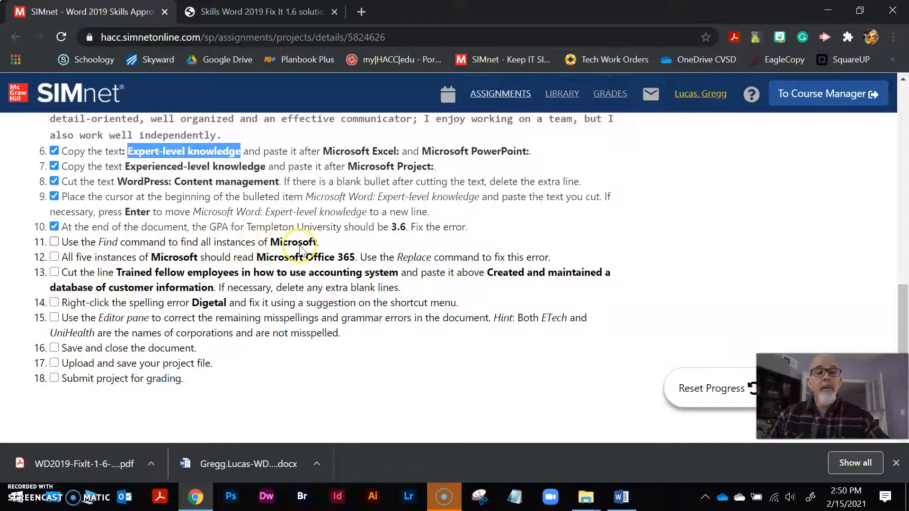
Find all instances of "Microsoft" in the Word document with the Find command
click(622, 498)
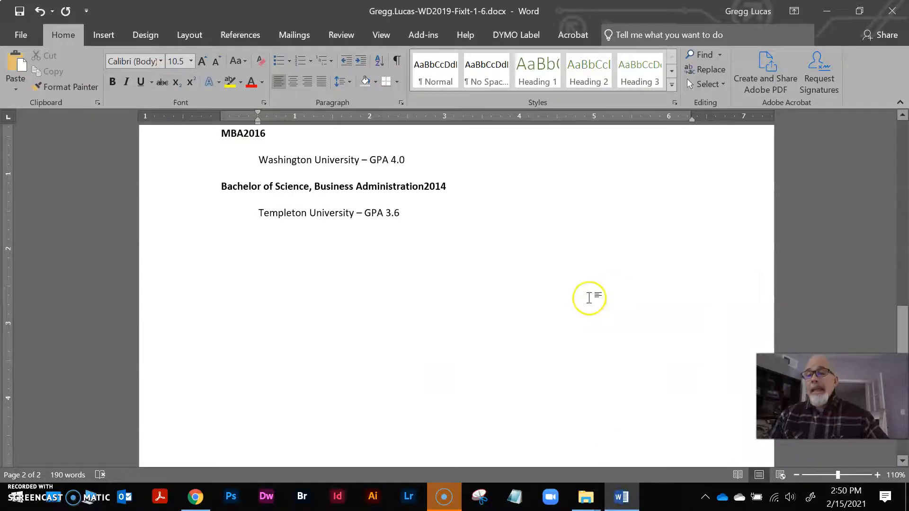
scroll(582, 284, up, 18)
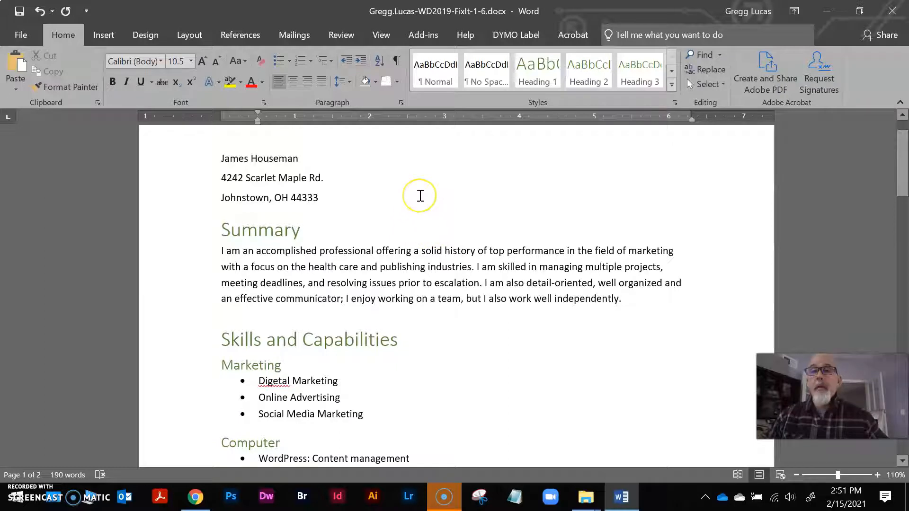
scroll(426, 210, up, 2)
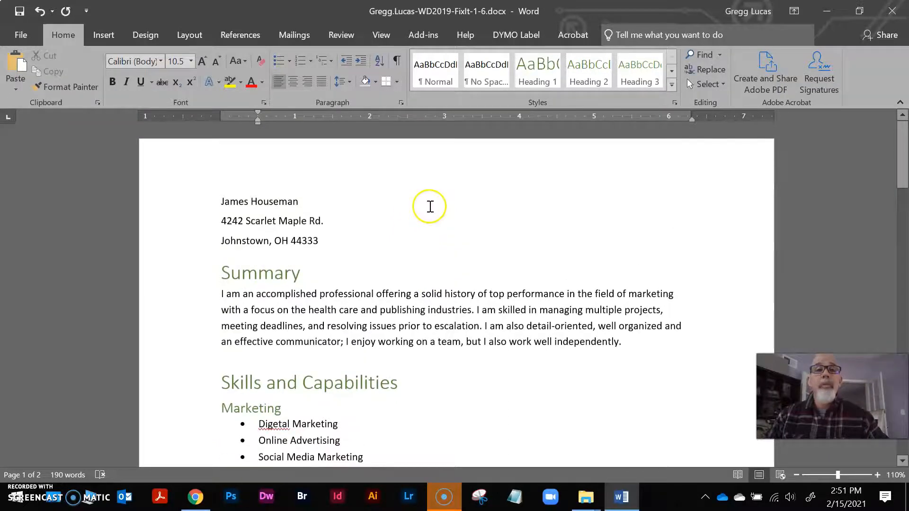
click(715, 56)
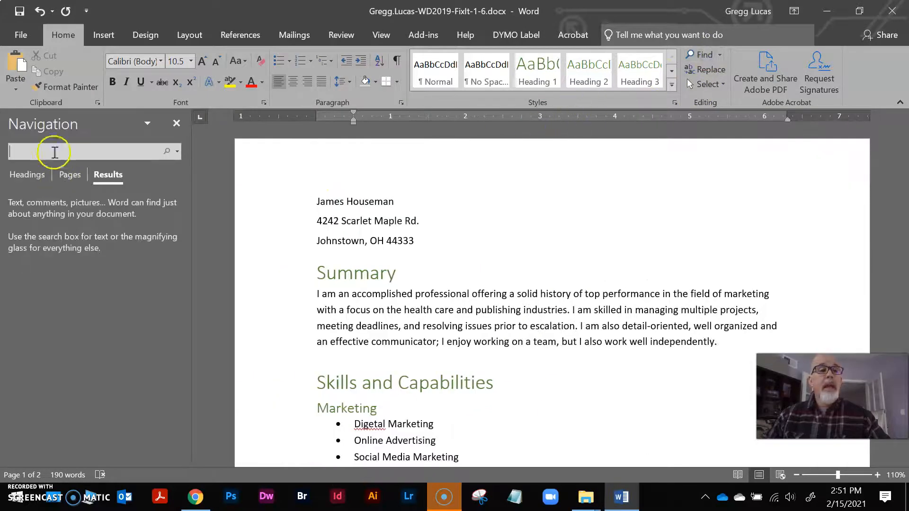
text(Mic)
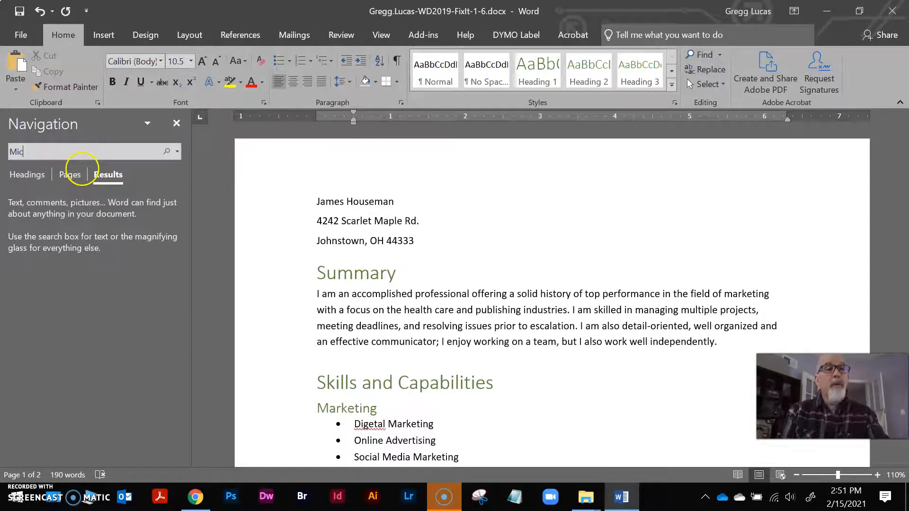
text(rosoft)
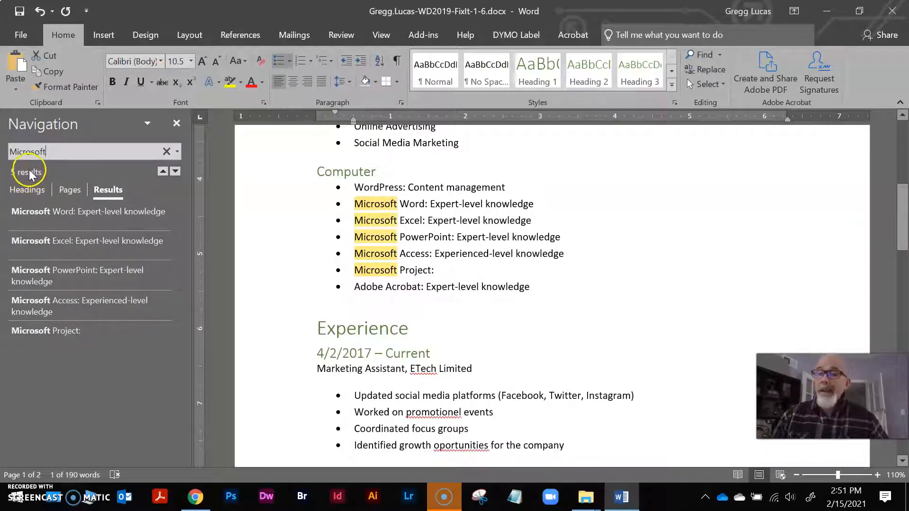
Mark instruction 11 as completed in SIMnet, and check the wording of the Computer list in the solution PDF
click(195, 497)
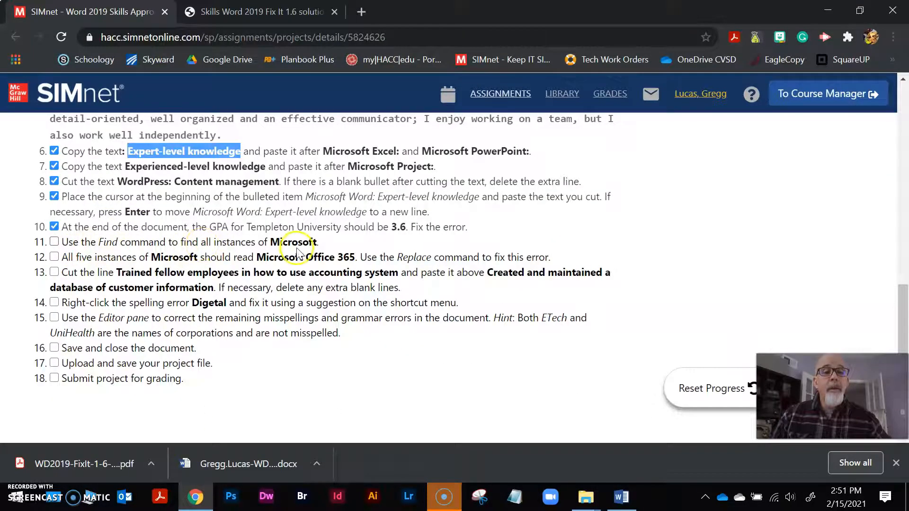
click(54, 243)
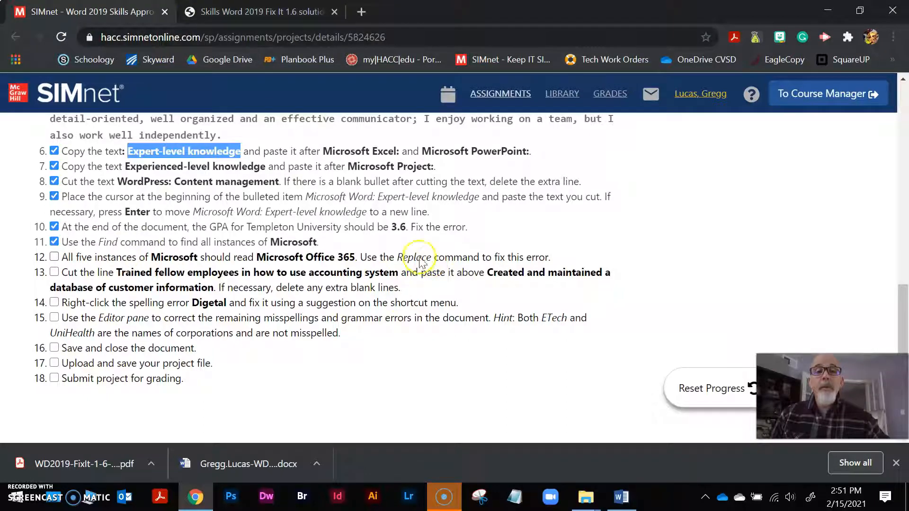
click(294, 21)
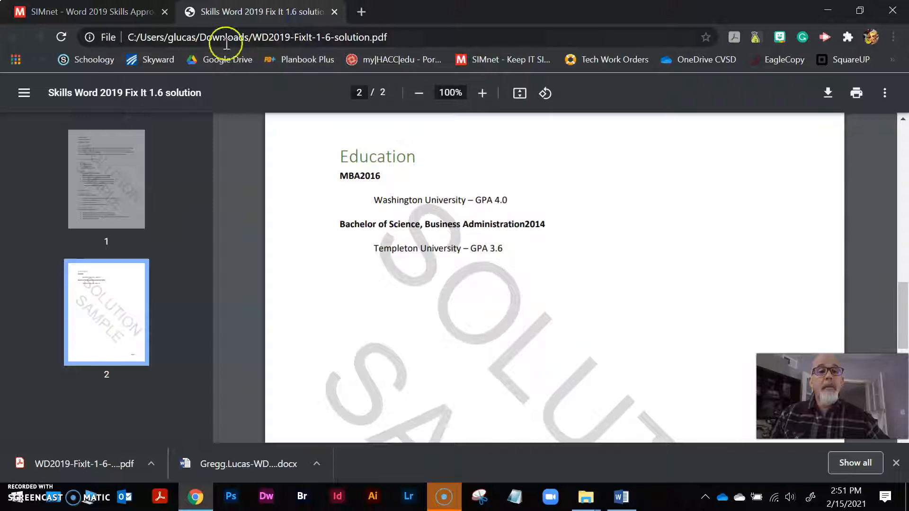
scroll(562, 256, up, 15)
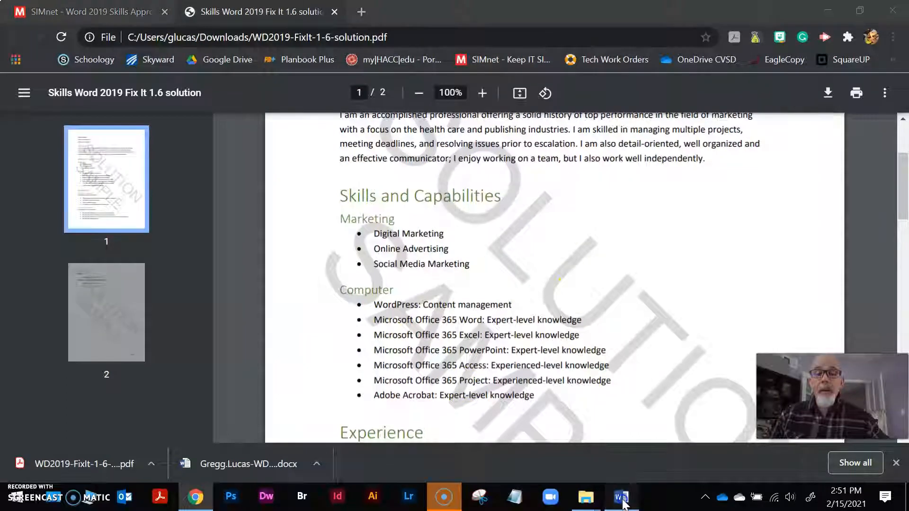
Return to the Word document and set up a replacement of "Microsoft" with "Microsoft Office 365"
click(622, 498)
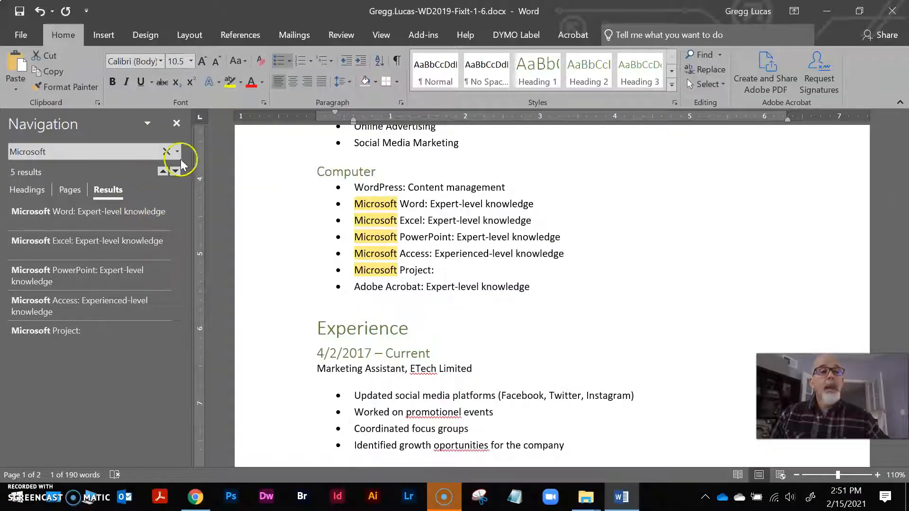
click(709, 69)
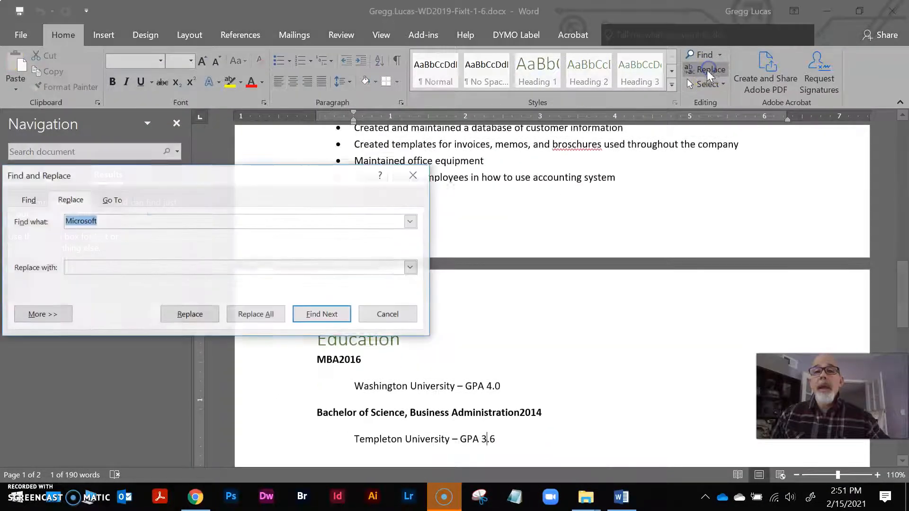
click(101, 266)
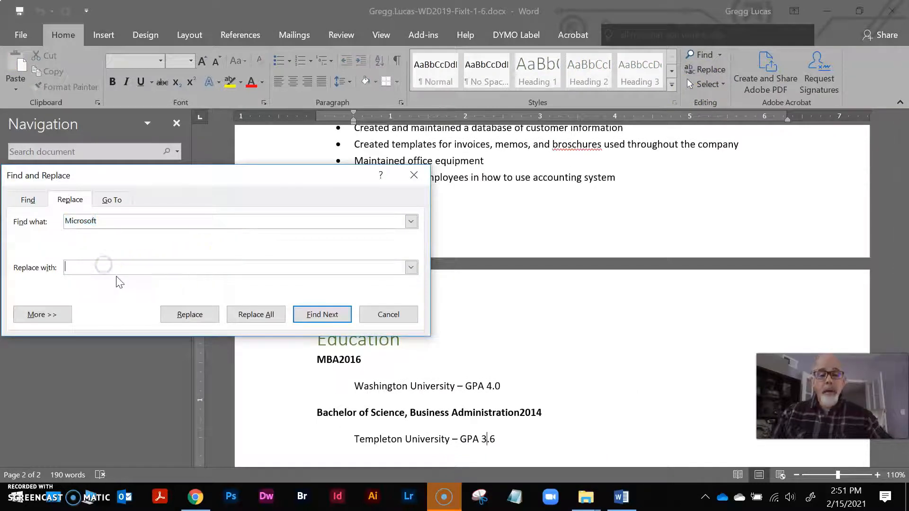
text(Microso)
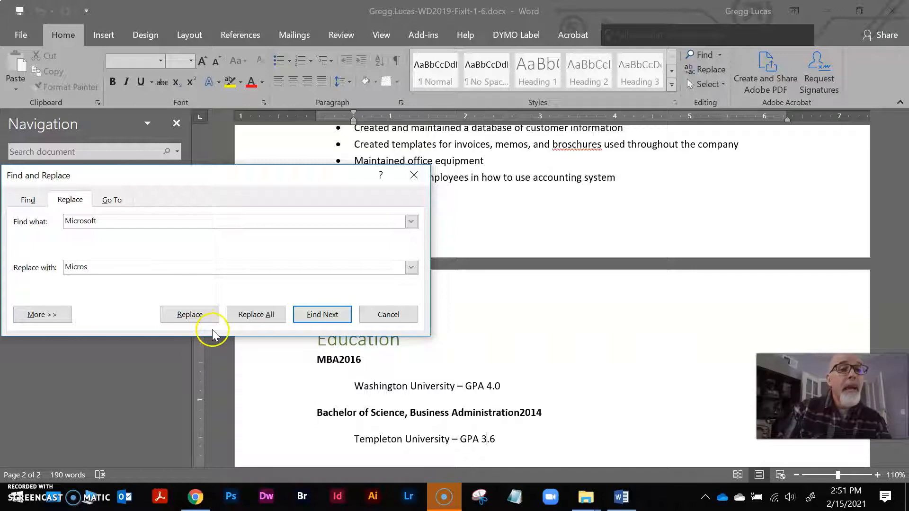
text(ft Office)
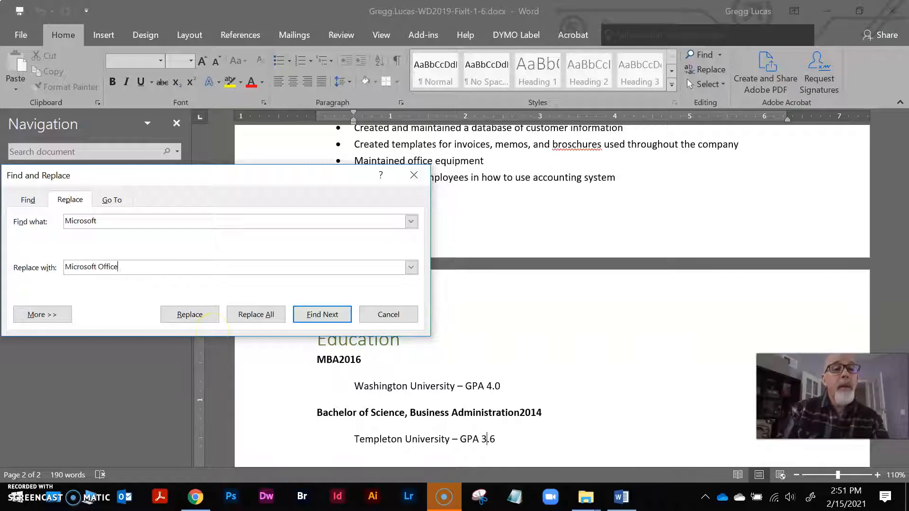
text( 365)
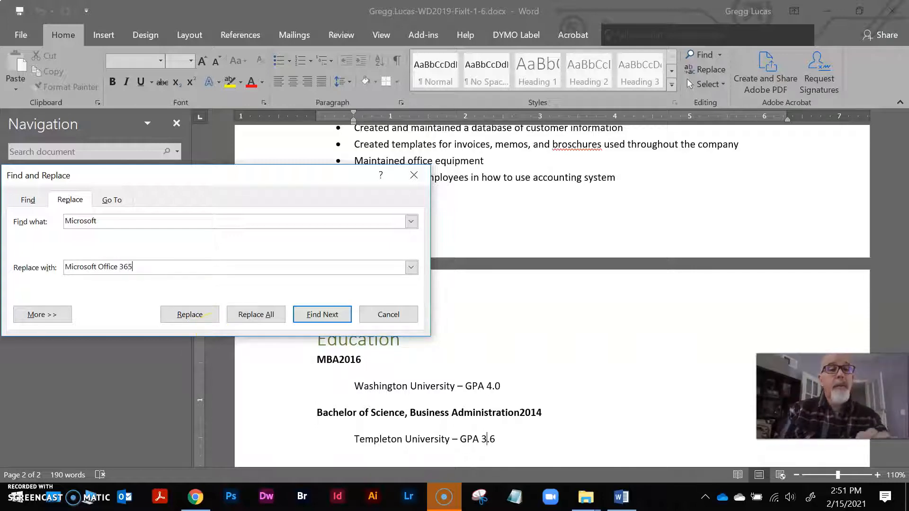
Replace the five instances of "Microsoft" in the Computer list one at a time, and close Find and Replace
click(180, 318)
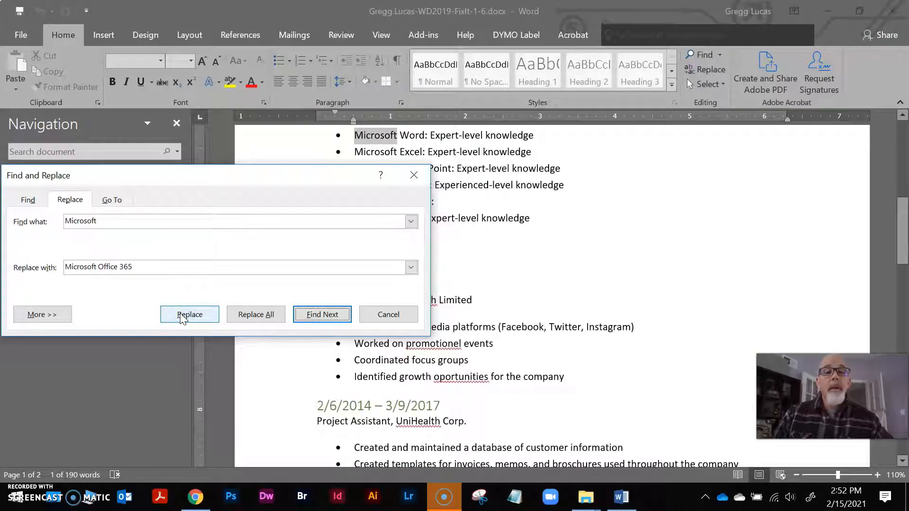
click(180, 315)
click(183, 318)
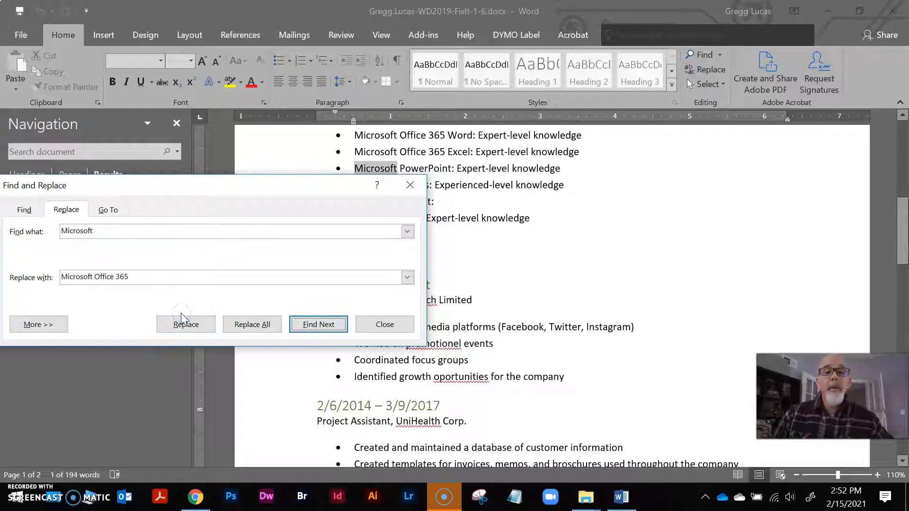
click(184, 325)
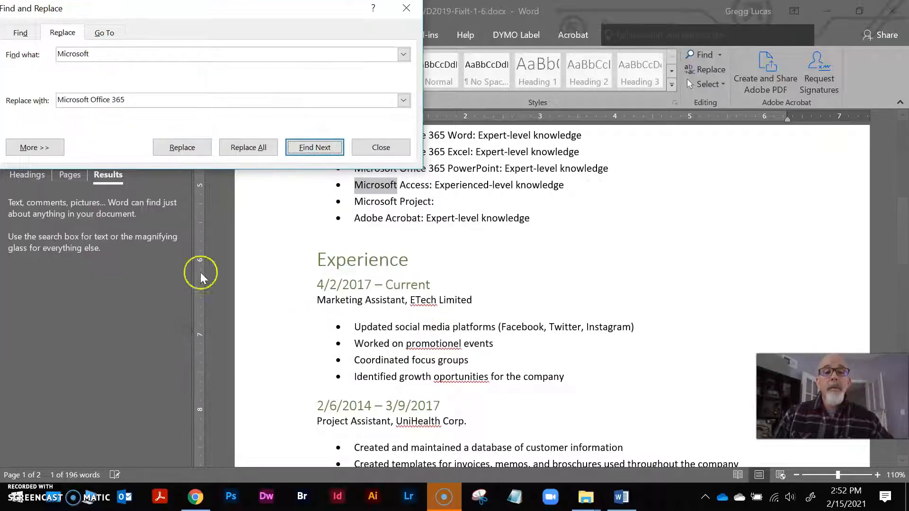
click(178, 151)
click(177, 153)
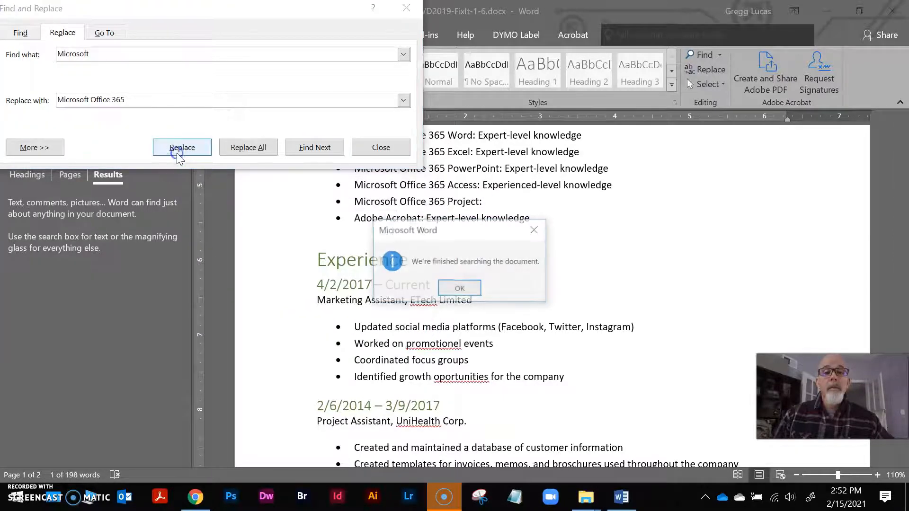
click(462, 289)
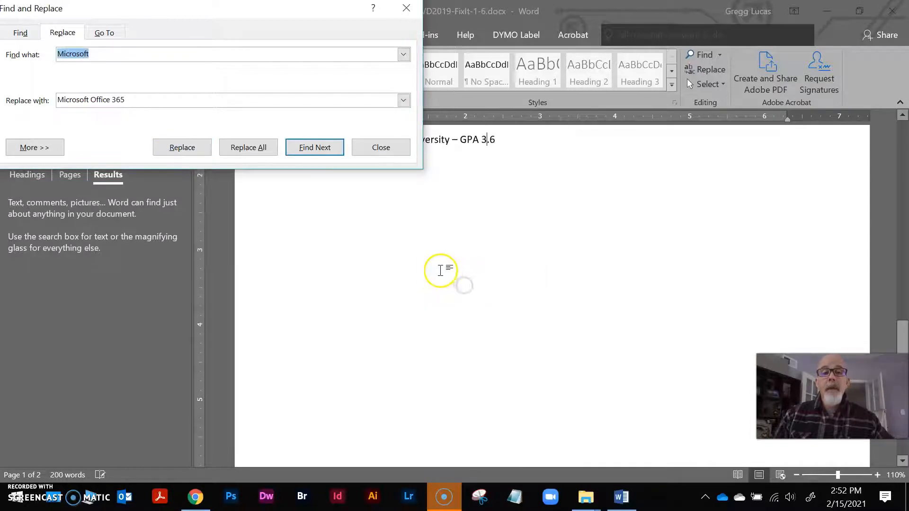
click(407, 9)
Compare the Computer list with the solution PDF, and mark instruction 12 as completed in SIMnet
scroll(501, 270, up, 10)
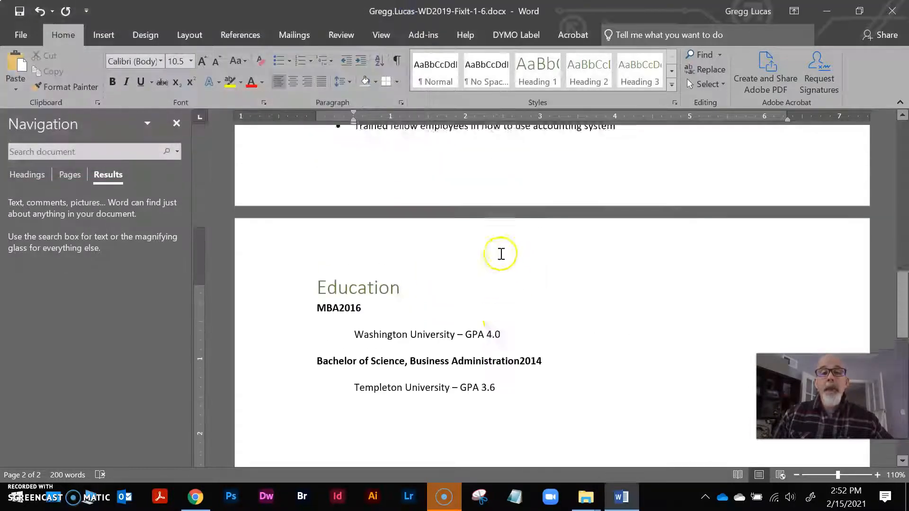
scroll(496, 247, up, 4)
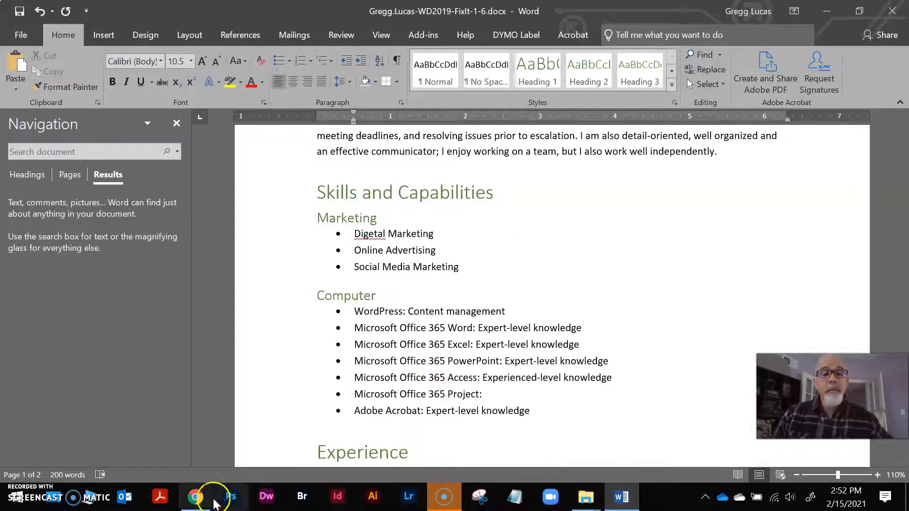
click(195, 498)
scroll(406, 286, down, 3)
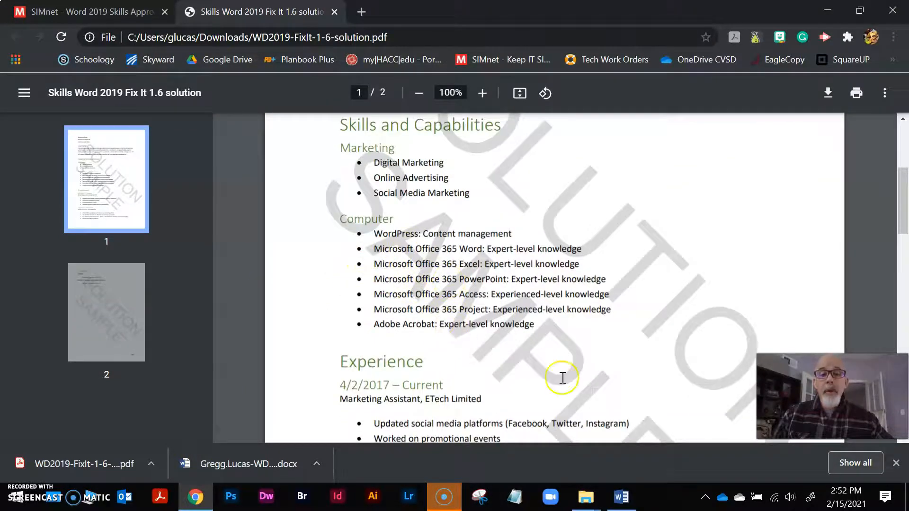
click(43, 11)
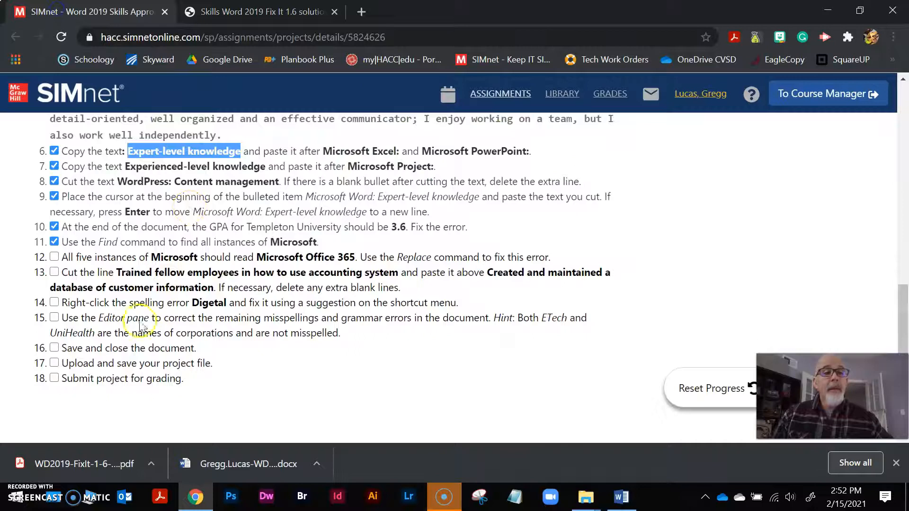
click(53, 258)
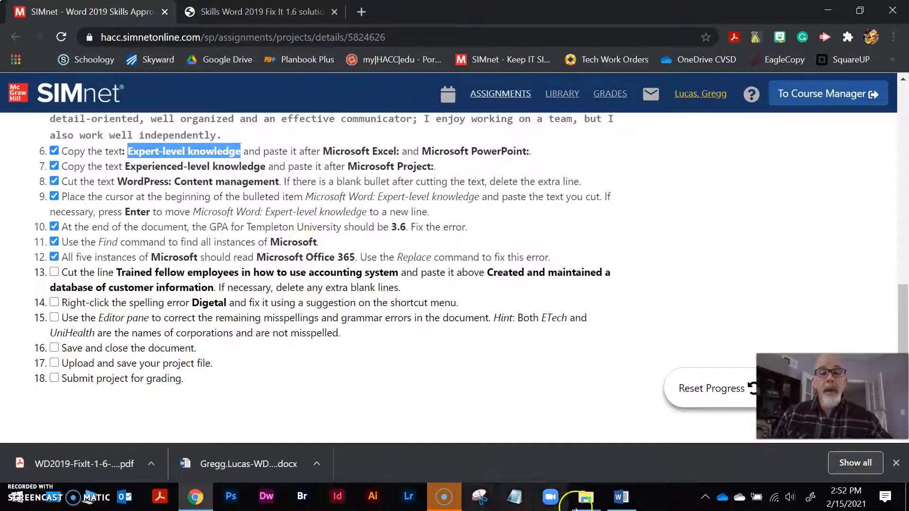
In Word, move the "Trained fellow employees in how to use accounting system" bullet above "Created and maintained a database of customer information", checking against the solution PDF
click(623, 502)
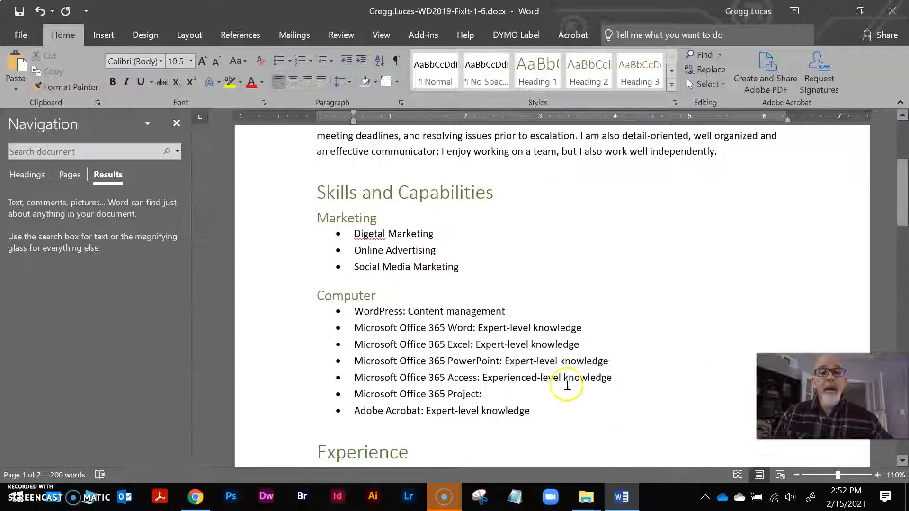
scroll(575, 339, down, 2)
scroll(573, 331, down, 4)
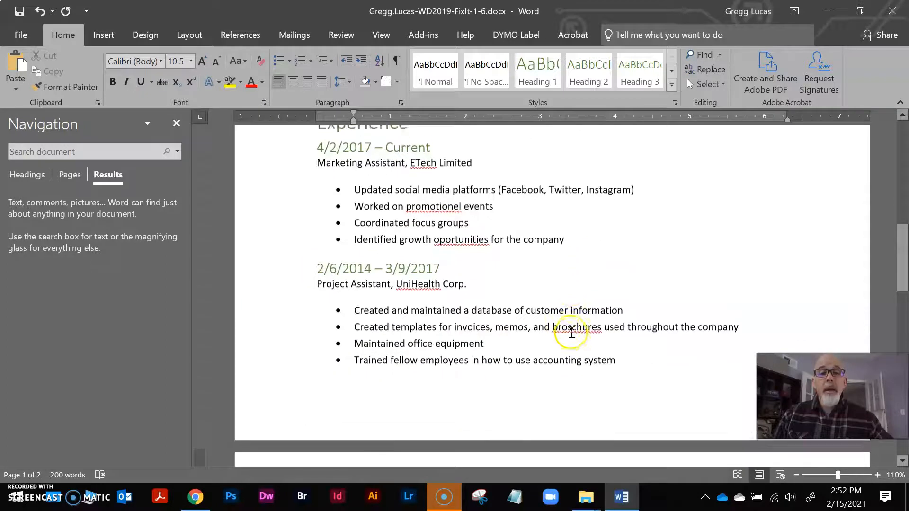
click(295, 362)
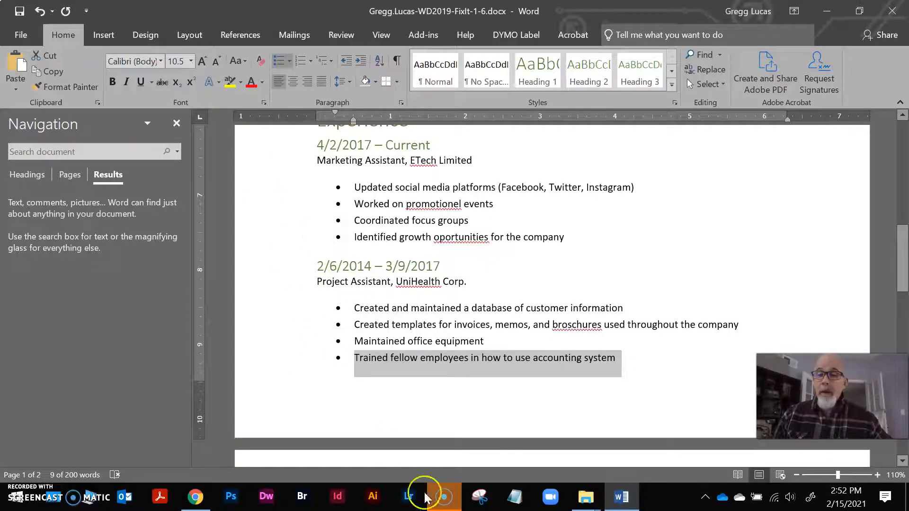
click(195, 496)
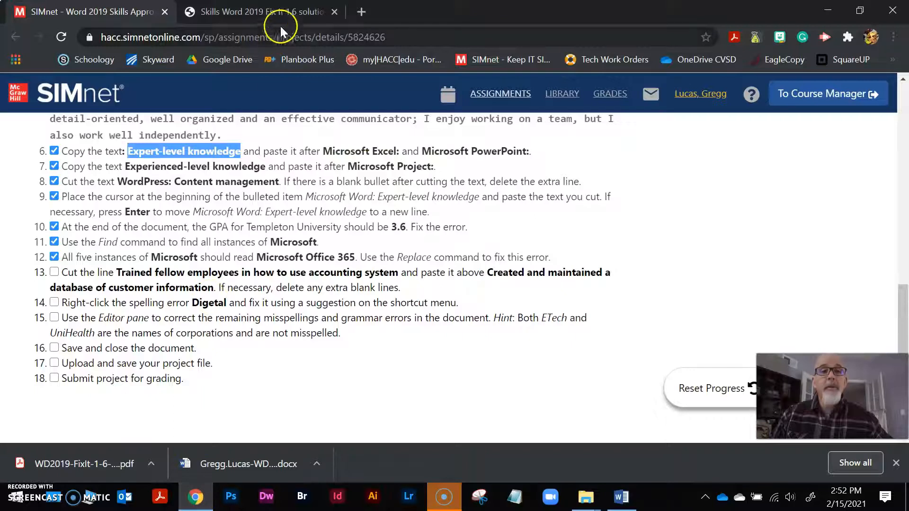
click(282, 9)
scroll(521, 390, down, 5)
scroll(522, 393, down, 3)
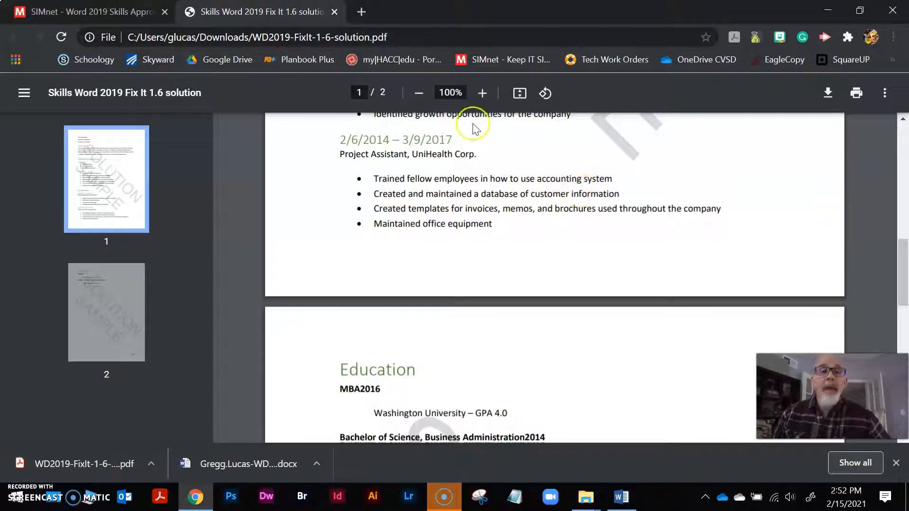
click(622, 497)
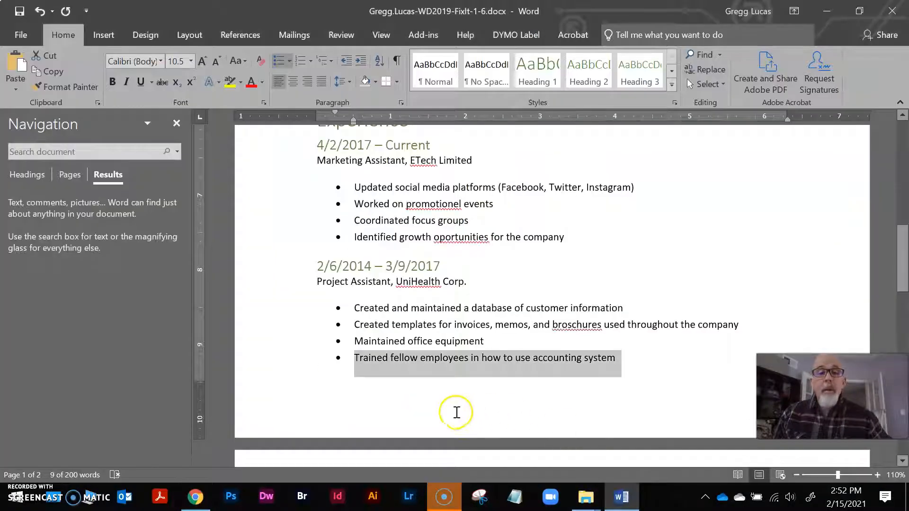
drag(361, 365, 354, 308)
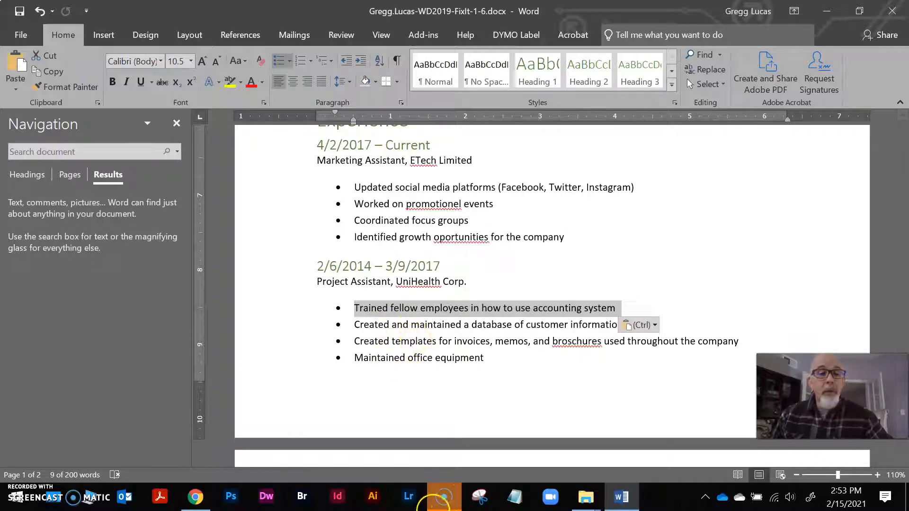
click(197, 497)
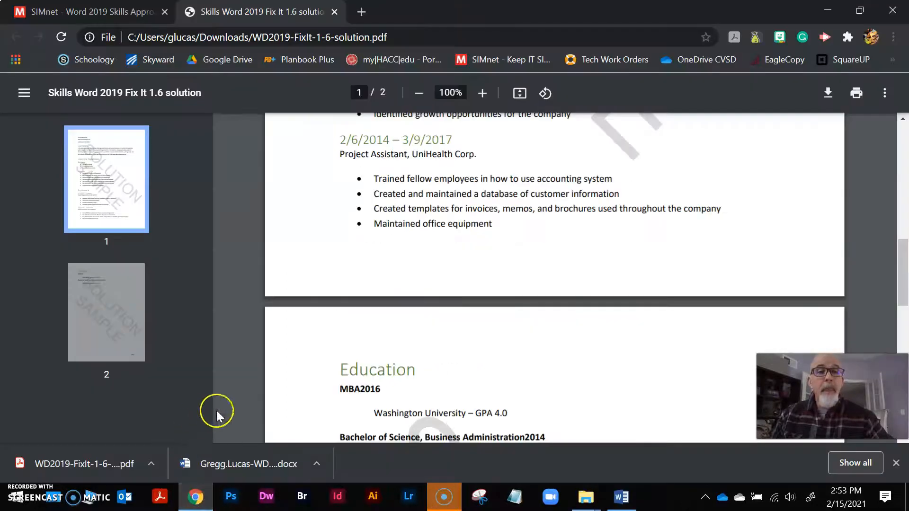
click(628, 501)
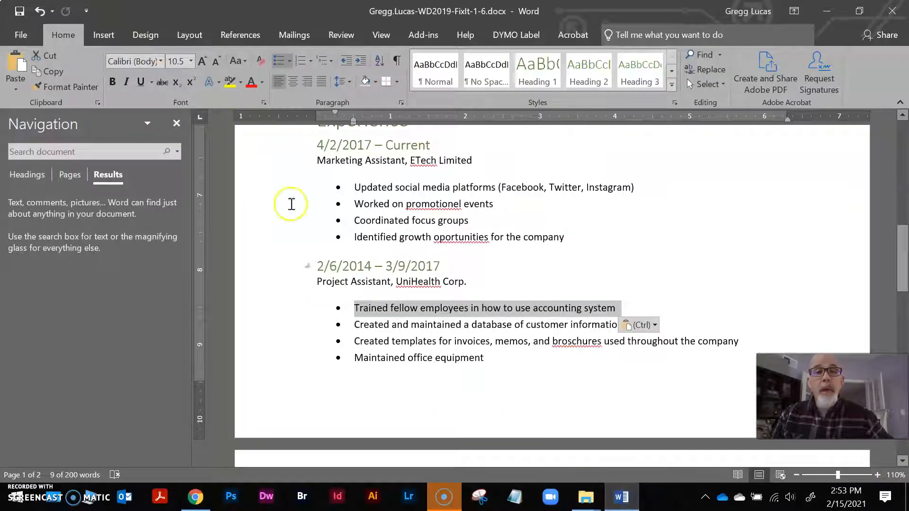
Close the Navigation pane and save the document
click(176, 124)
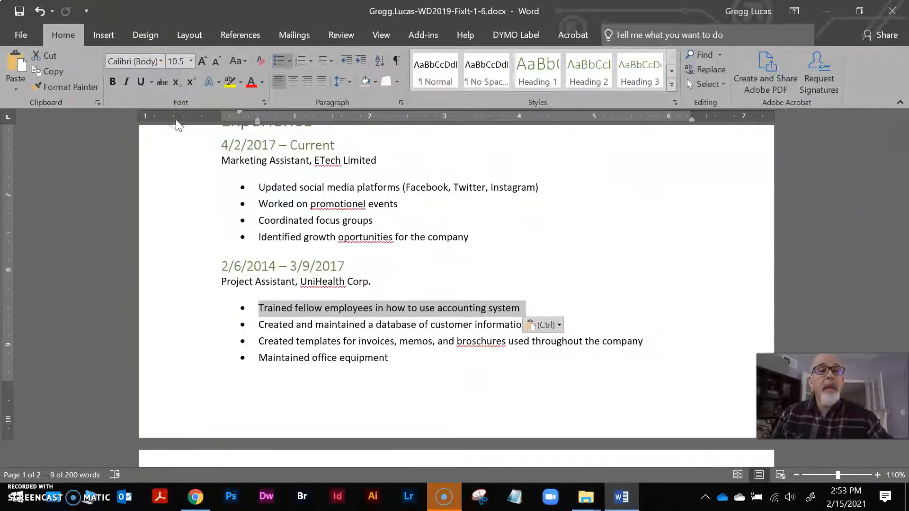
click(20, 10)
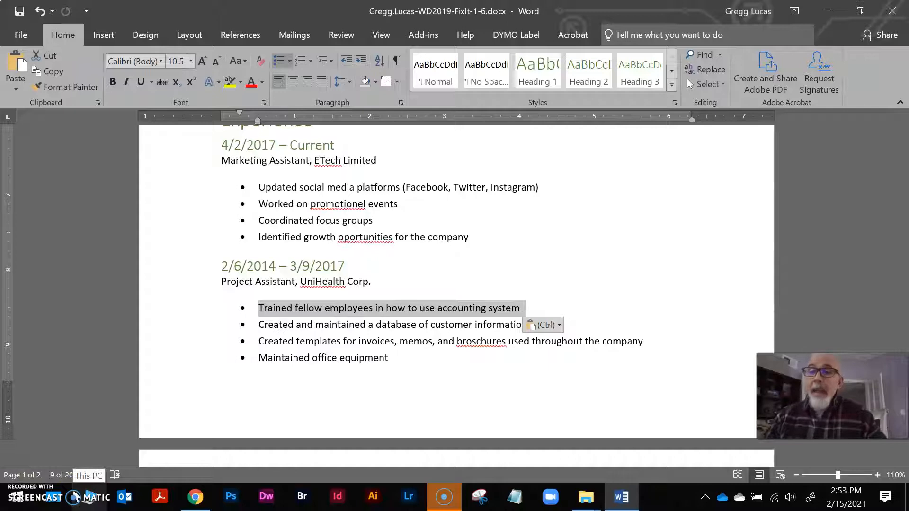
Mark instruction 13 as completed in SIMnet
click(195, 505)
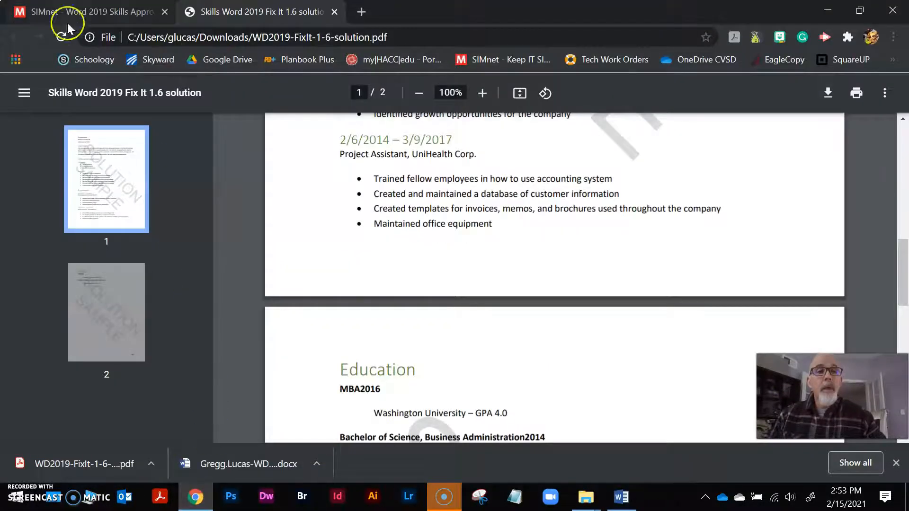
click(112, 22)
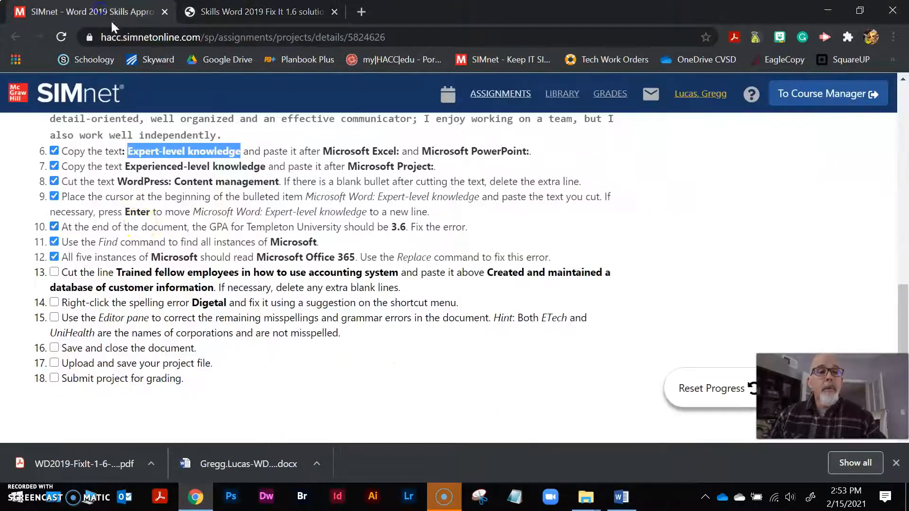
click(54, 274)
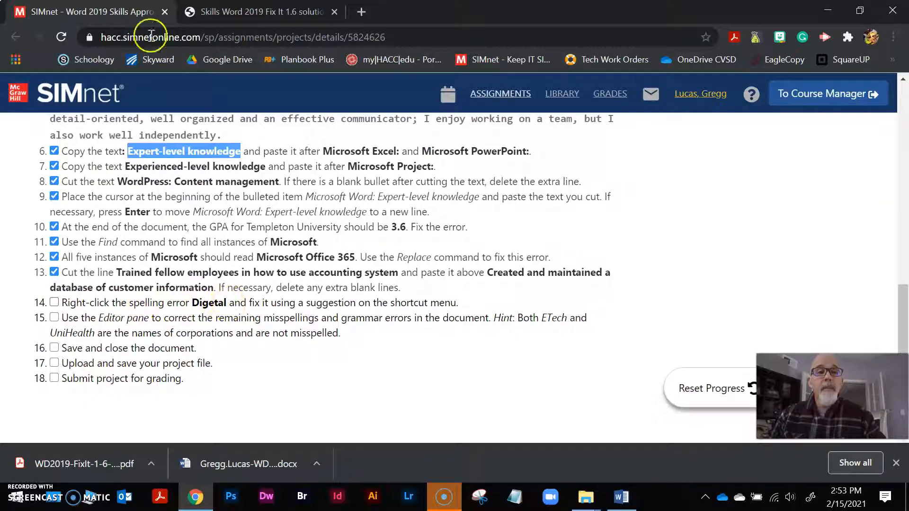
Correct the misspelling "Digetal" to "Digital" in Word using a spelling suggestion, and mark instruction 14 as completed in SIMnet
click(624, 505)
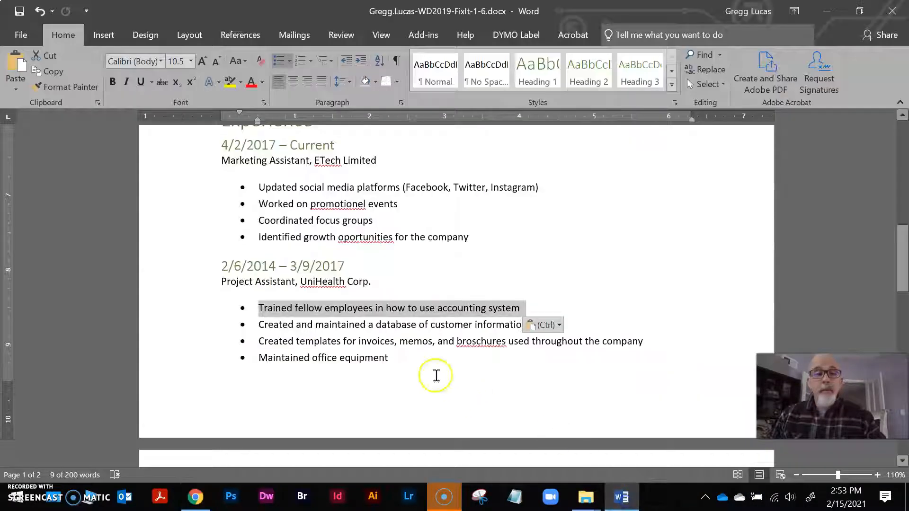
scroll(378, 325, up, 6)
scroll(397, 317, up, 5)
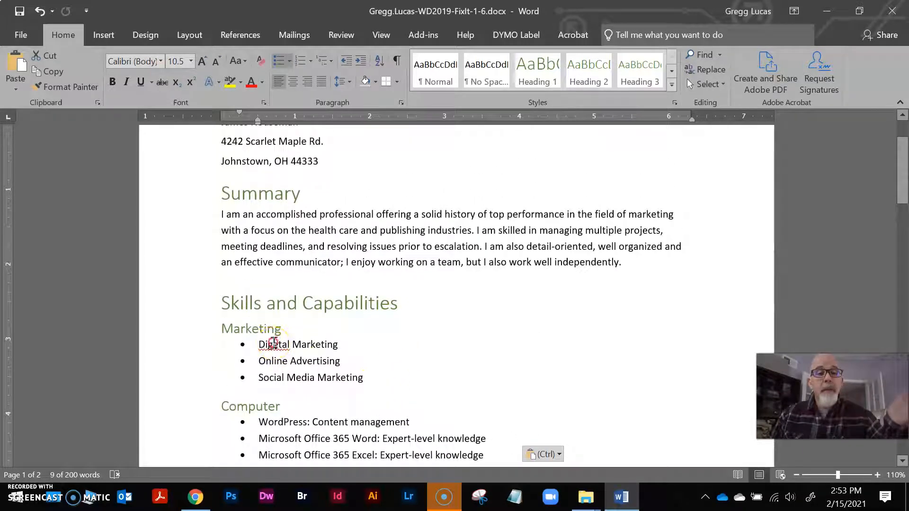
right_click(273, 346)
click(218, 124)
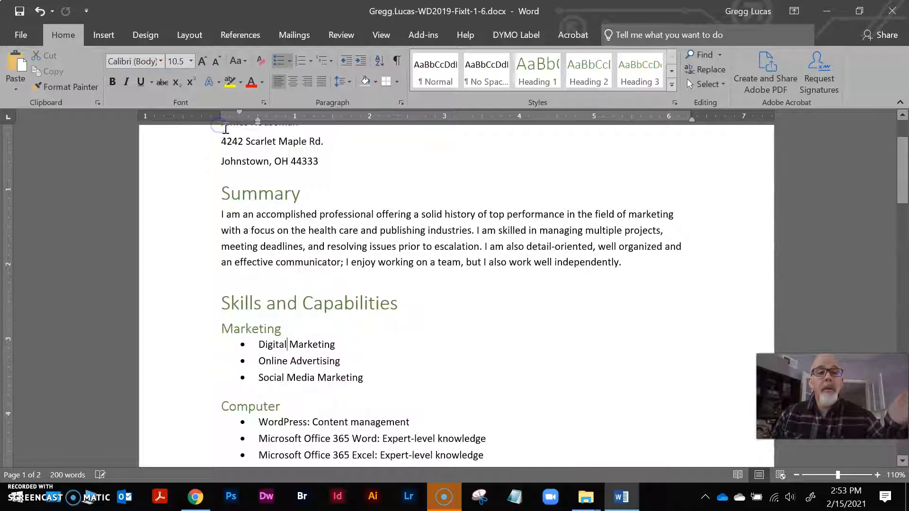
click(195, 497)
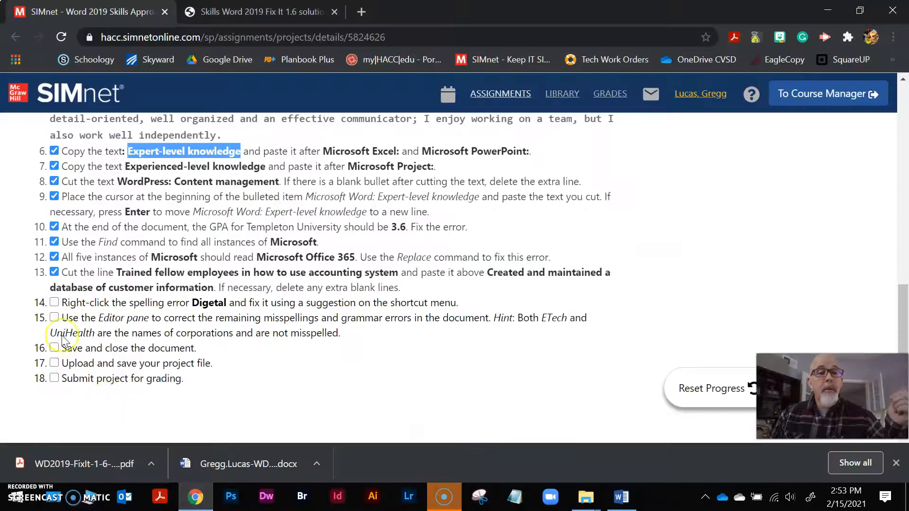
click(54, 302)
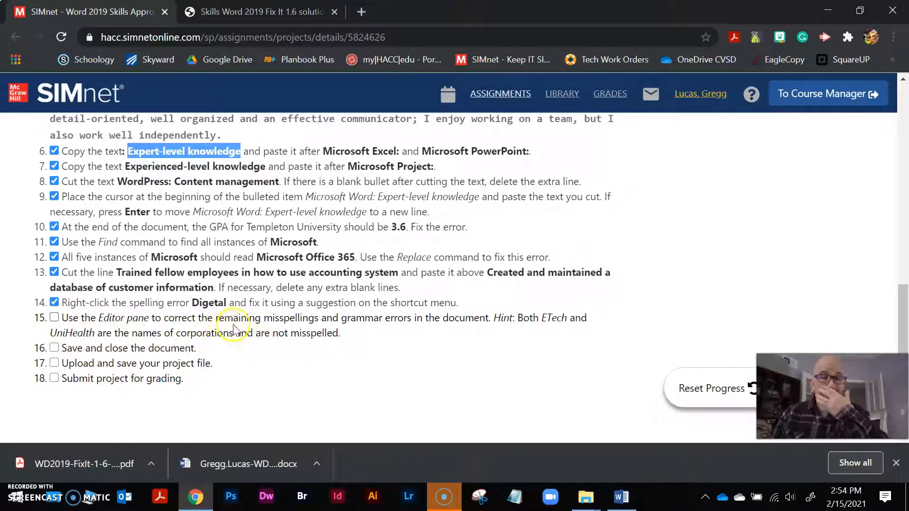
In Word, correct "promotionel" to "promotional" and "oportunities" to "opportunities" in the ETech Limited bullets using spelling suggestions
click(608, 503)
scroll(410, 300, down, 4)
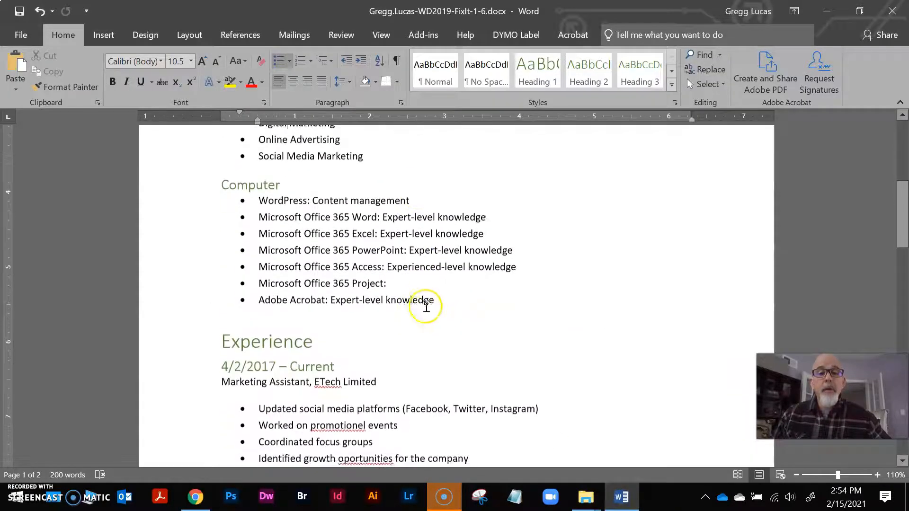
scroll(426, 307, down, 2)
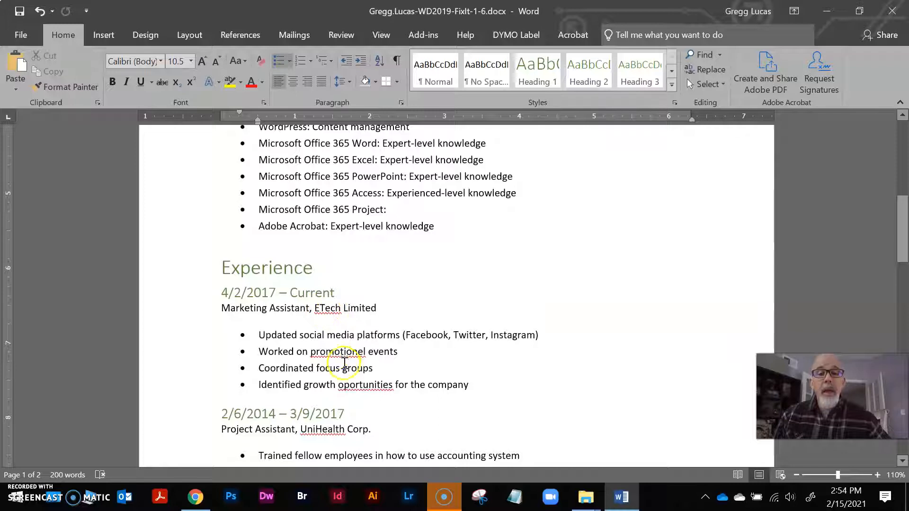
right_click(334, 351)
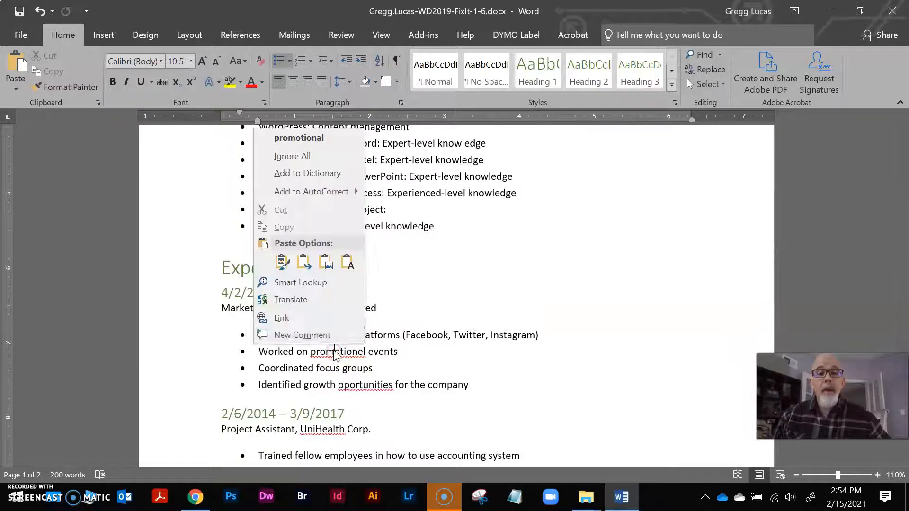
click(308, 138)
right_click(370, 385)
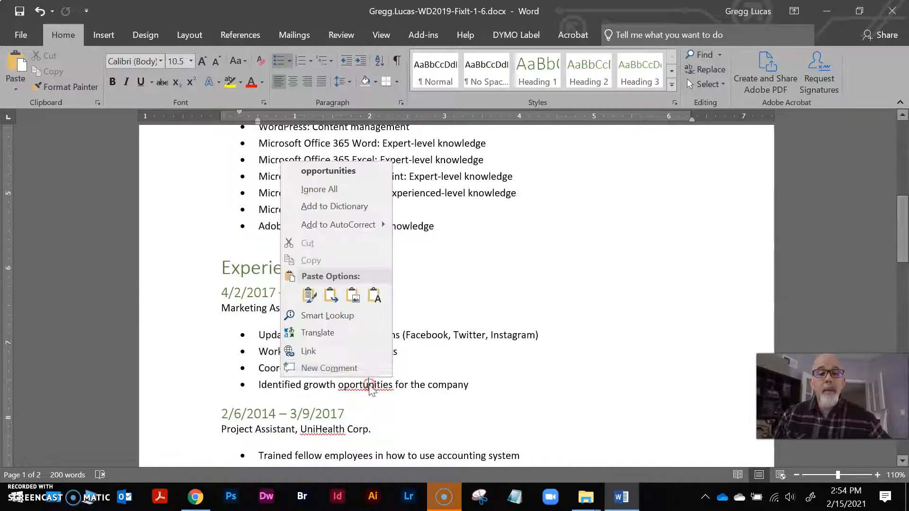
click(344, 169)
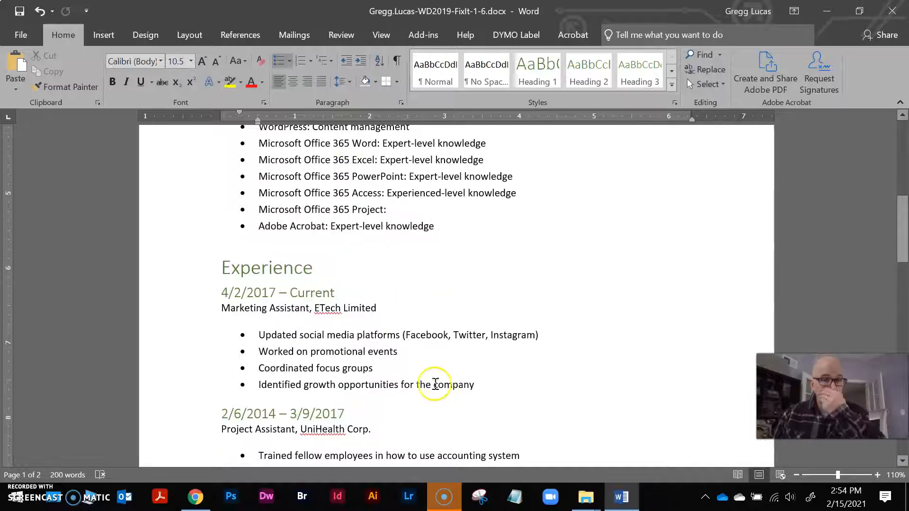
Correct the misspelling "broschures" to "brochures" in the UniHealth Corp. bullets and check the rest of the document for errors
scroll(408, 384, down, 5)
right_click(477, 272)
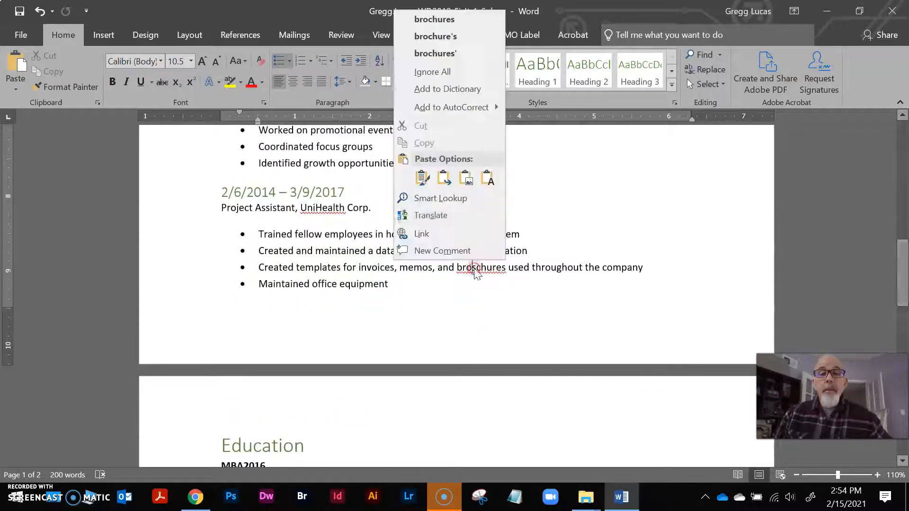
click(442, 16)
scroll(481, 248, down, 6)
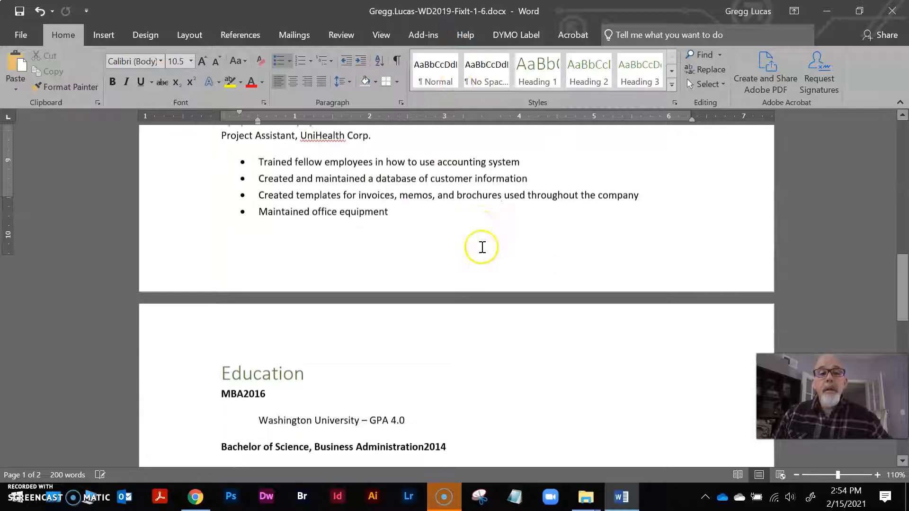
scroll(507, 456, up, 3)
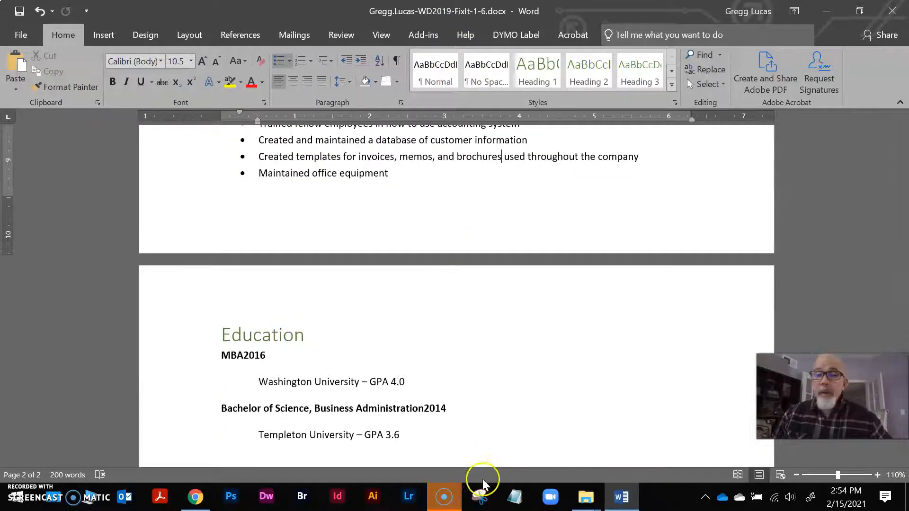
Switch to Chrome and compare the Experience and Education sections with the solution PDF
click(196, 498)
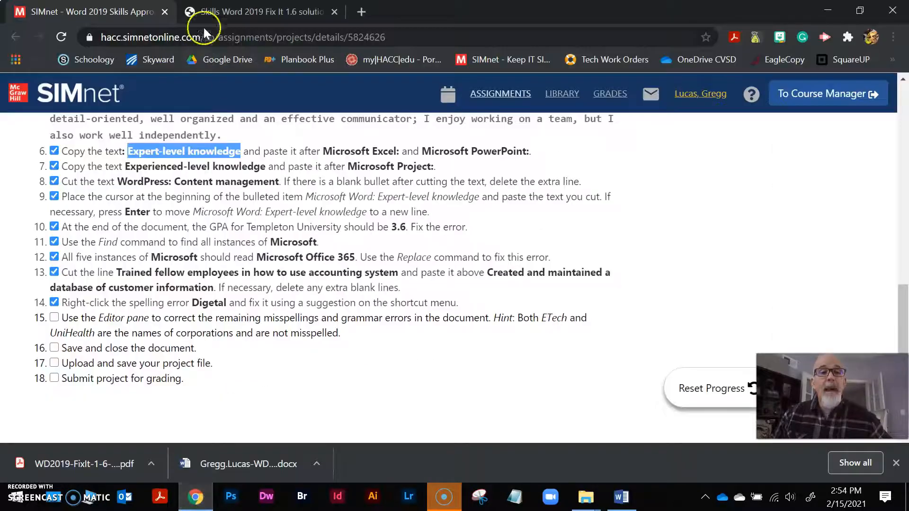
click(244, 12)
scroll(549, 372, down, 2)
scroll(548, 372, up, 2)
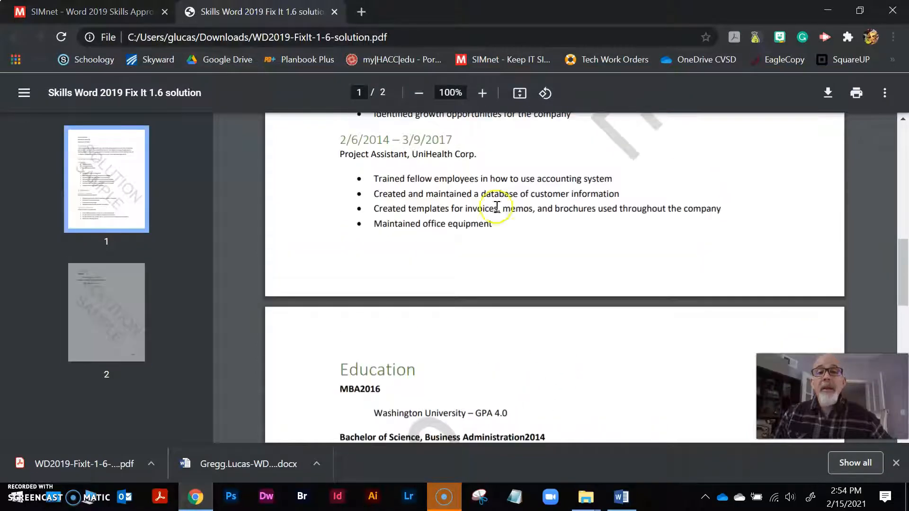
scroll(623, 232, up, 4)
scroll(624, 233, down, 5)
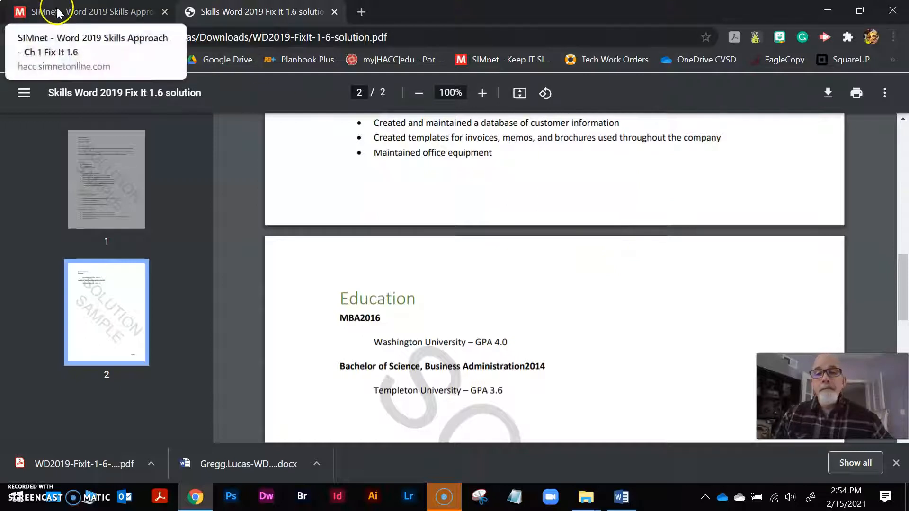
Mark instruction 15 as completed in SIMnet
click(195, 497)
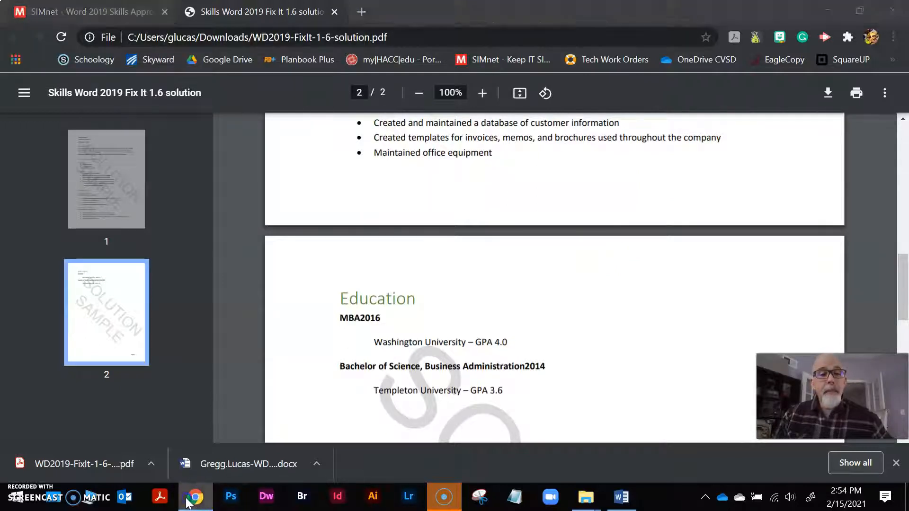
click(196, 497)
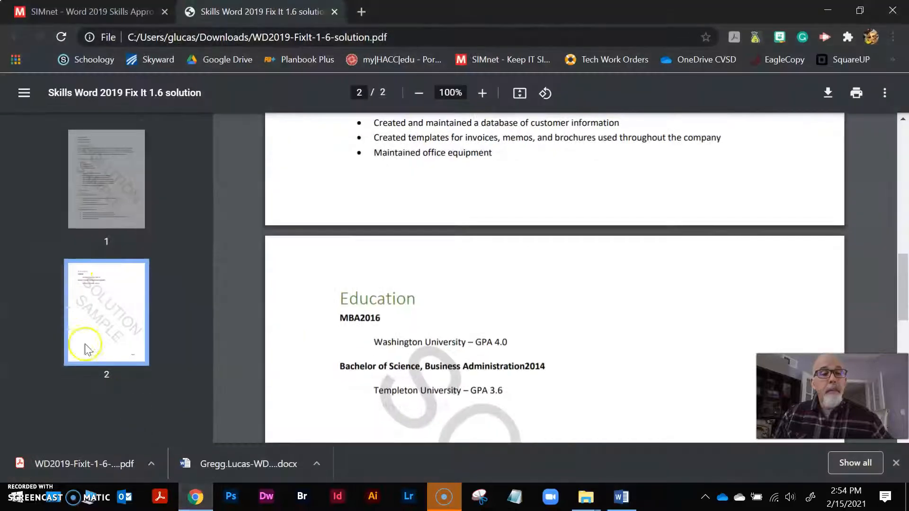
click(100, 13)
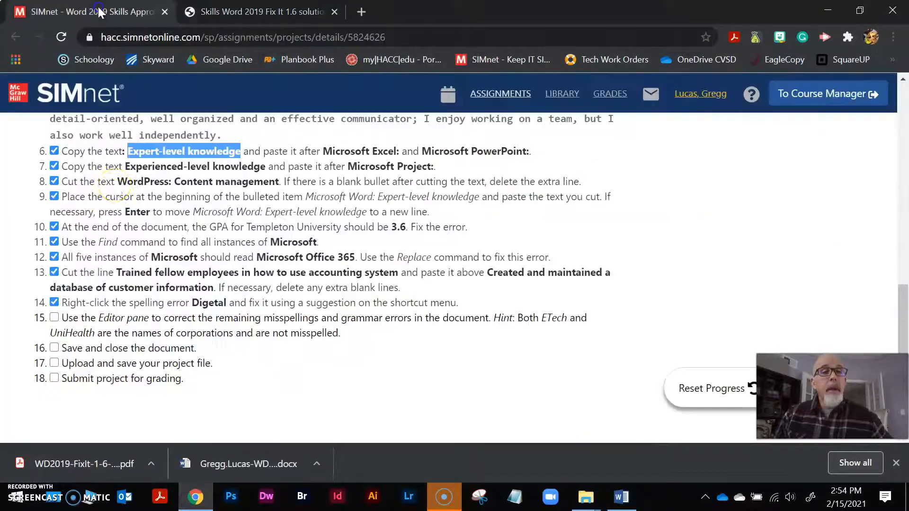
click(55, 318)
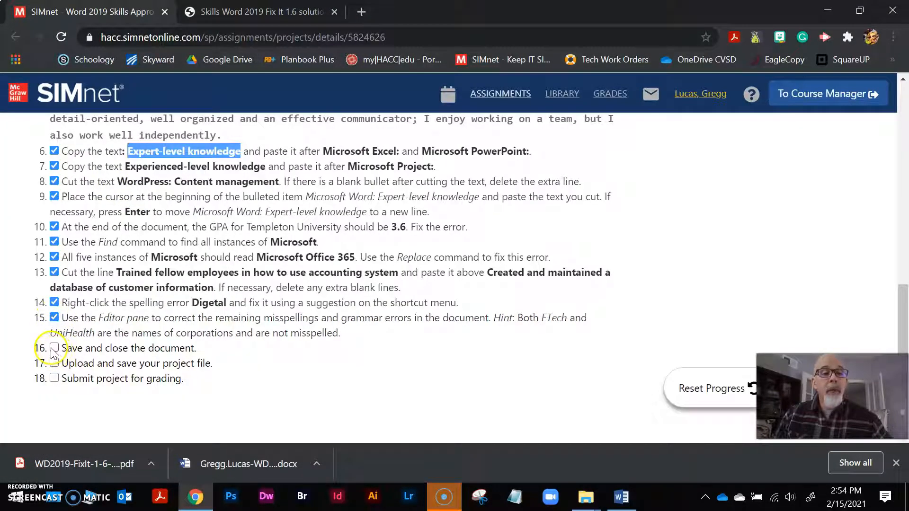
Return to Word, review the résumé from its beginning, then save and close the document
click(265, 12)
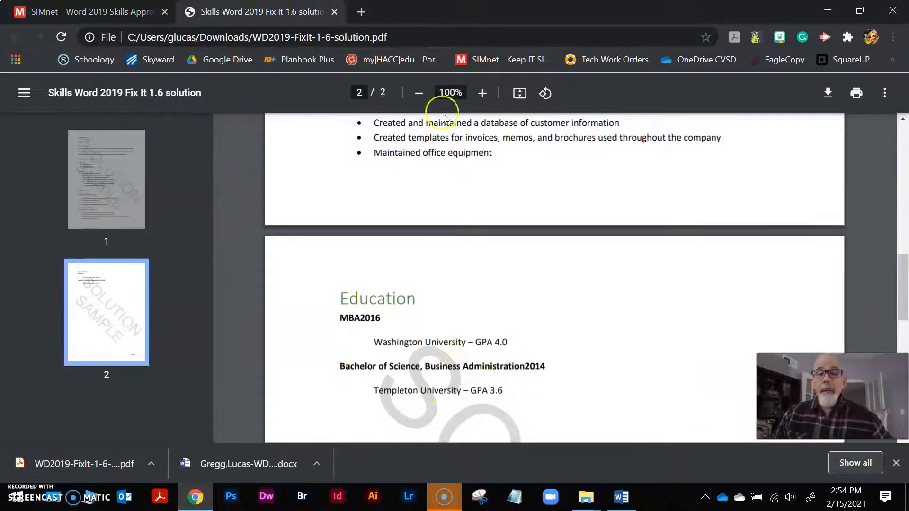
click(621, 497)
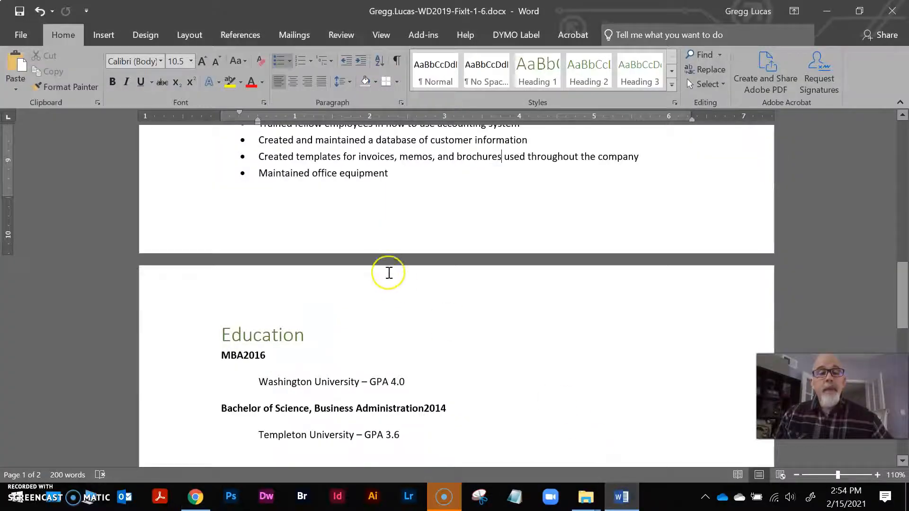
scroll(332, 280, up, 15)
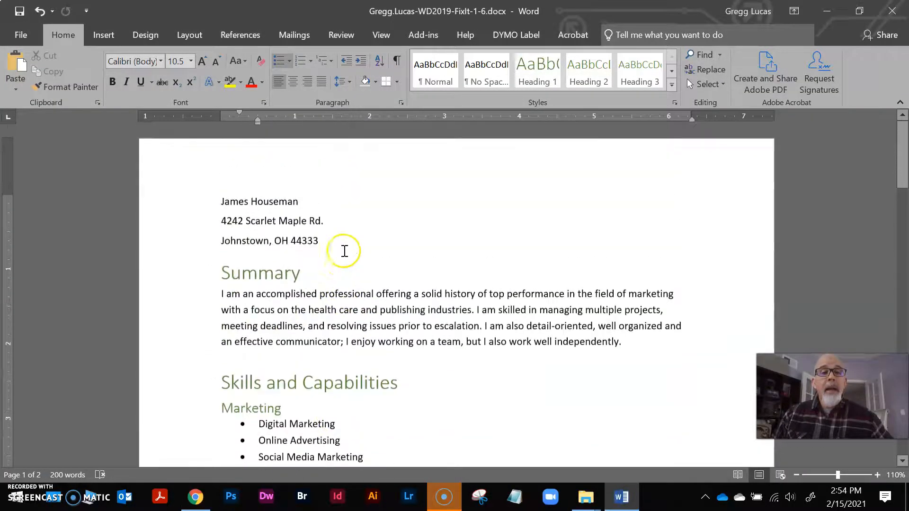
click(19, 12)
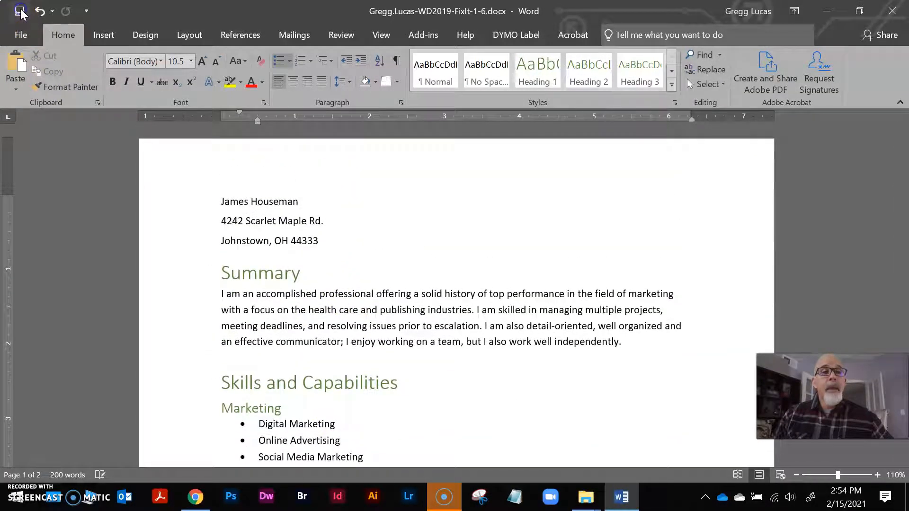
click(131, 57)
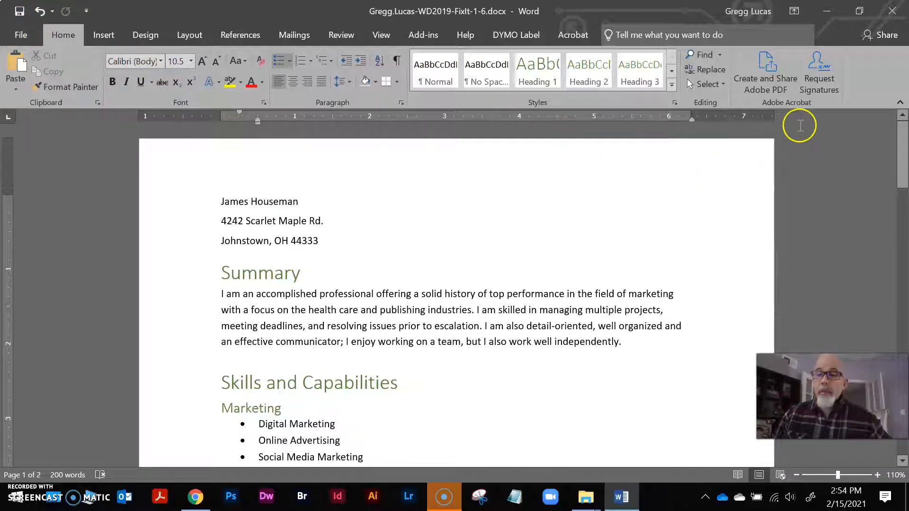
click(899, 10)
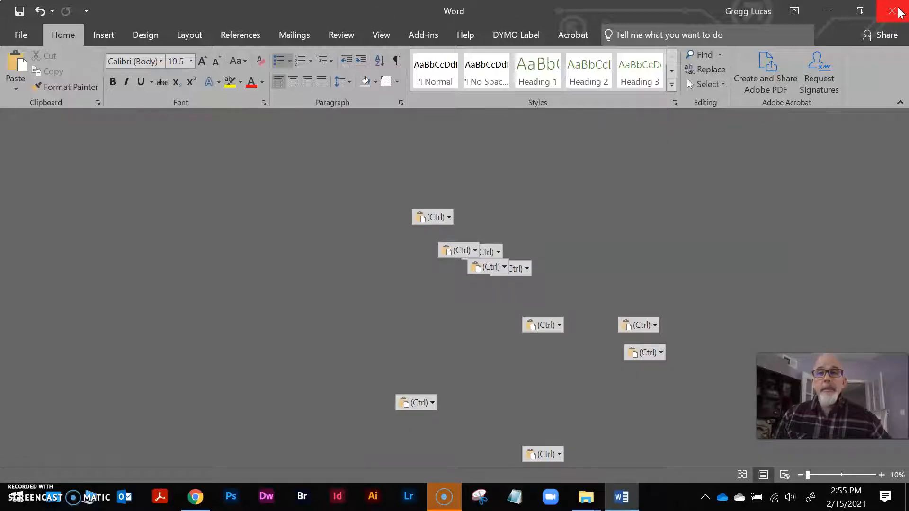
click(891, 14)
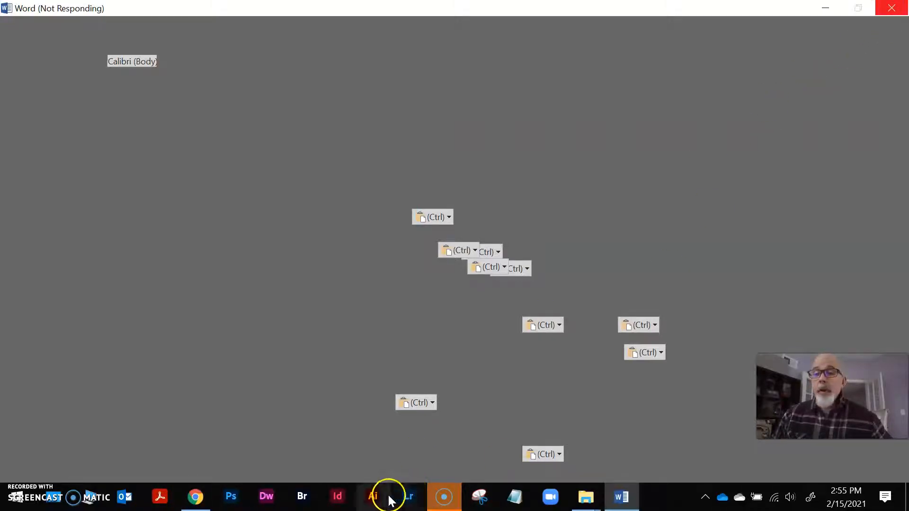
In Chrome, close the solution PDF and mark instruction 16 as completed in SIMnet
click(195, 498)
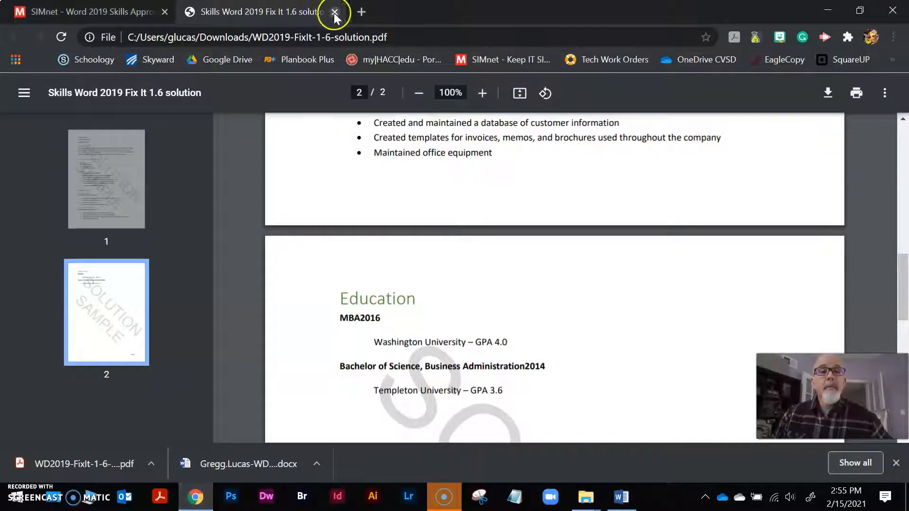
scroll(516, 326, up, 12)
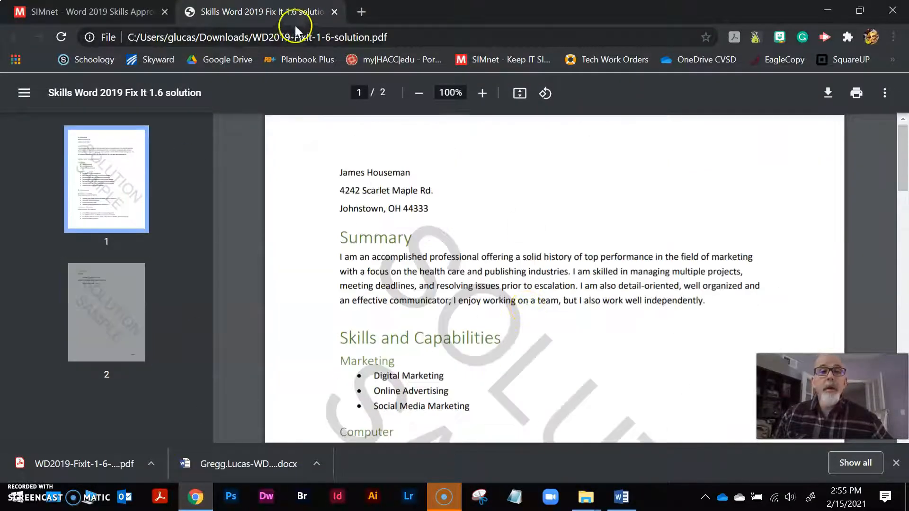
click(335, 11)
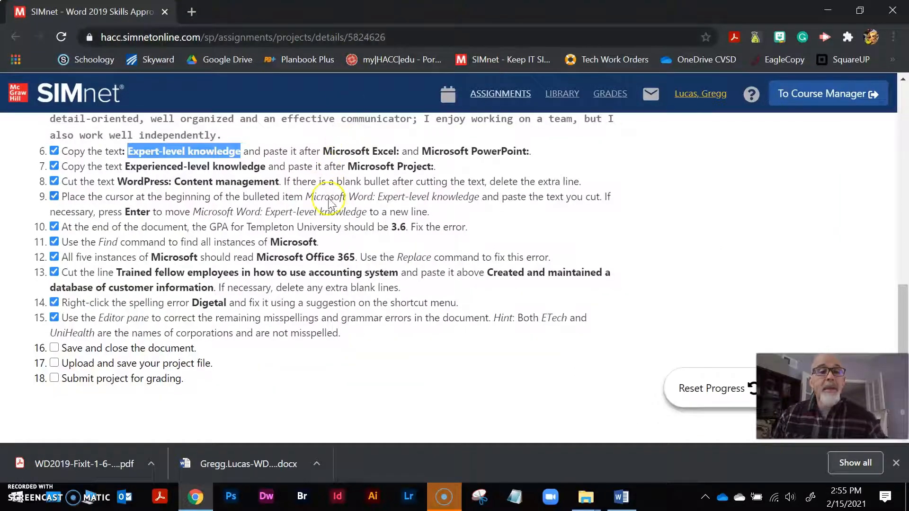
scroll(250, 227, up, 1)
click(54, 420)
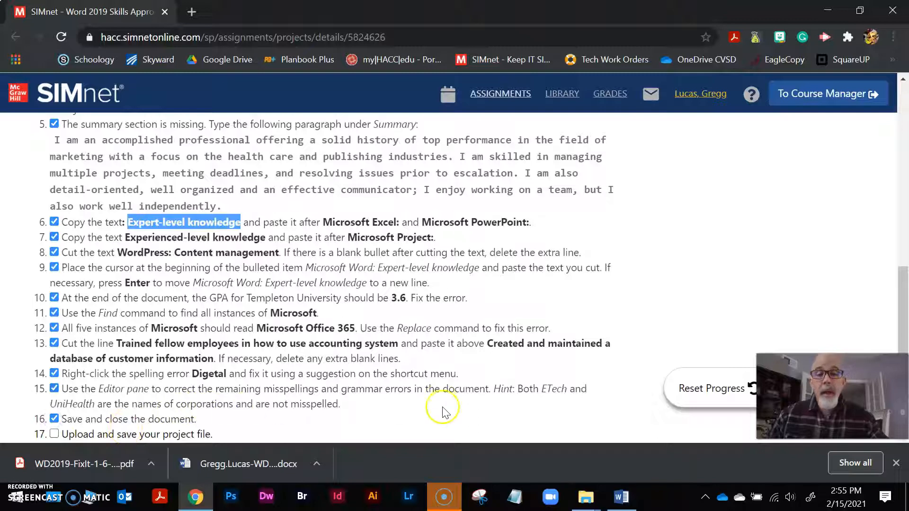
Force the unresponsive Word window to close and cancel its information recovery
click(627, 504)
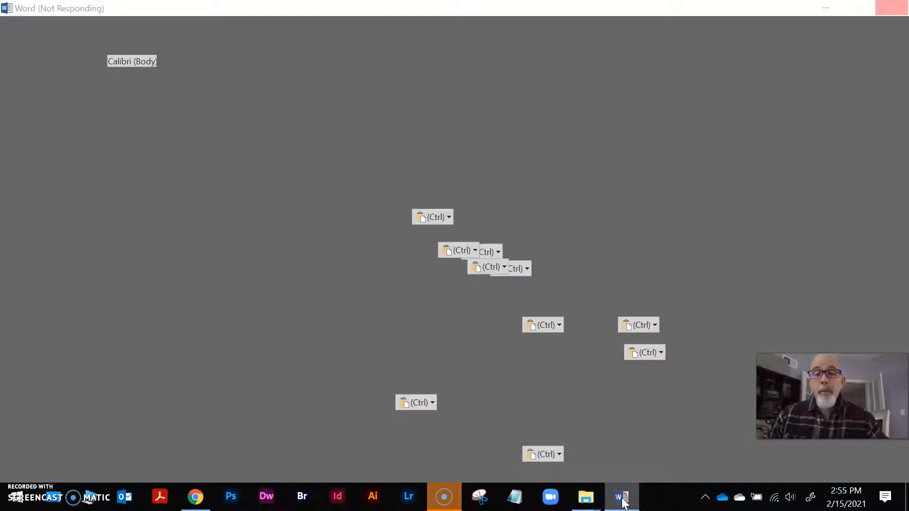
right_click(624, 506)
click(597, 470)
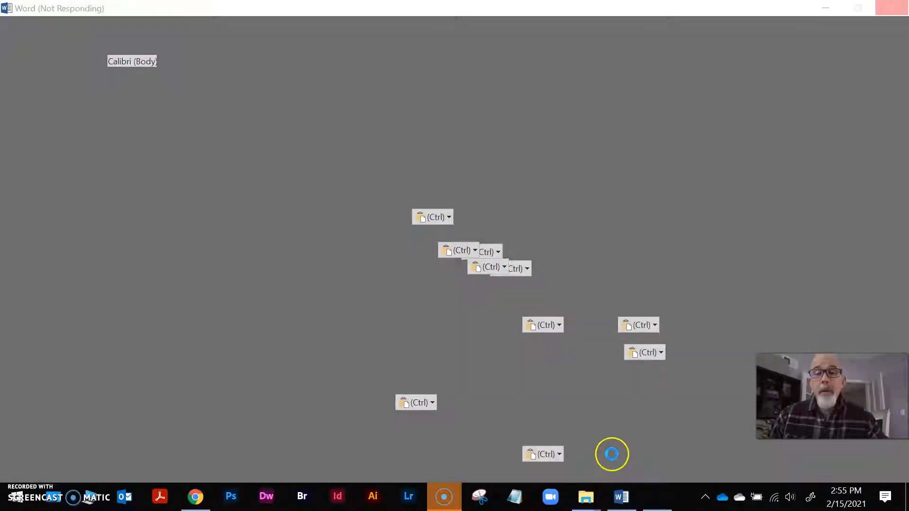
click(399, 286)
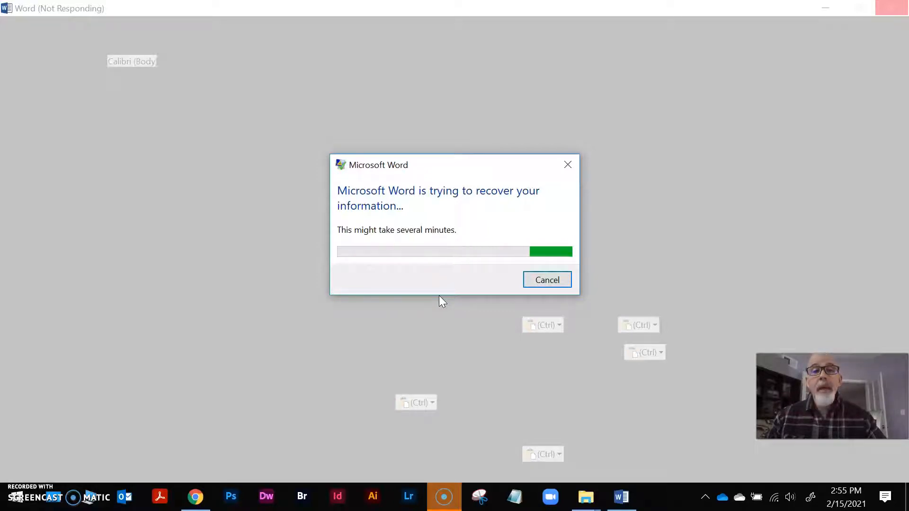
click(547, 280)
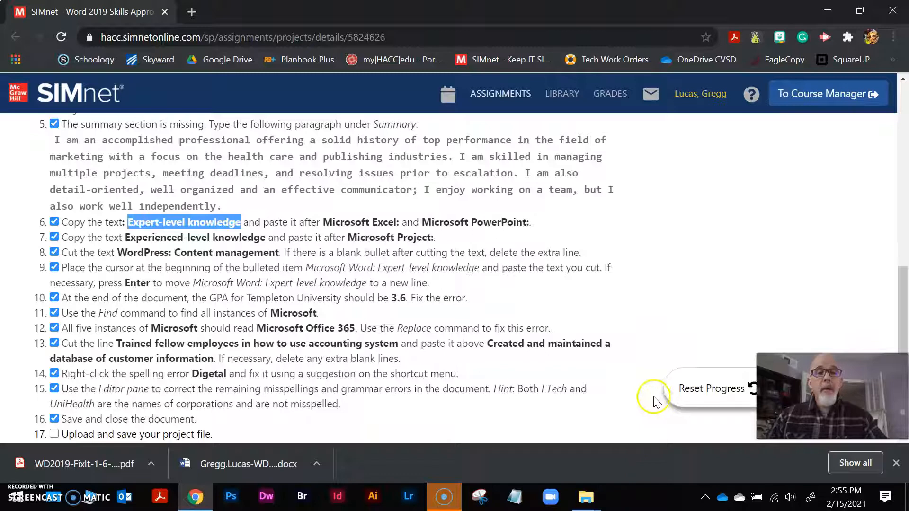
Upload the completed WD2019-FixIt-1-6 Word document from the Downloads folder to the SIMnet project
scroll(363, 357, up, 15)
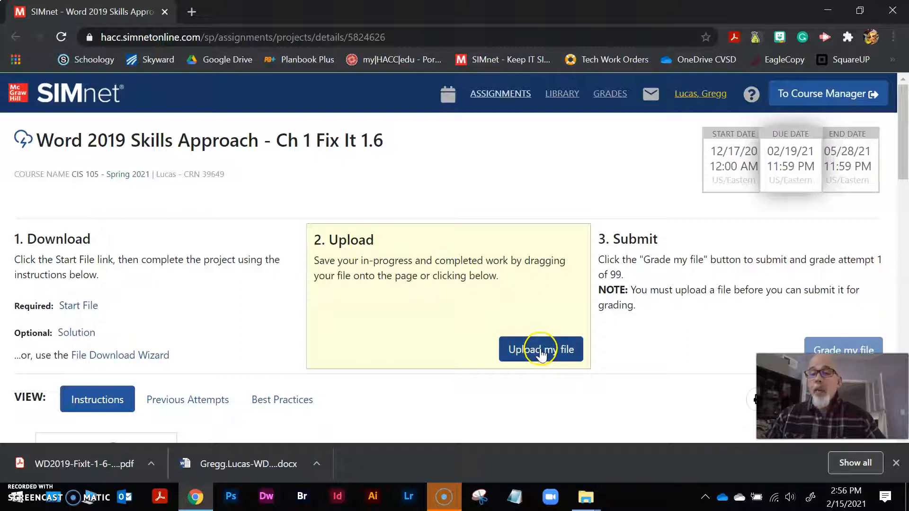
click(542, 353)
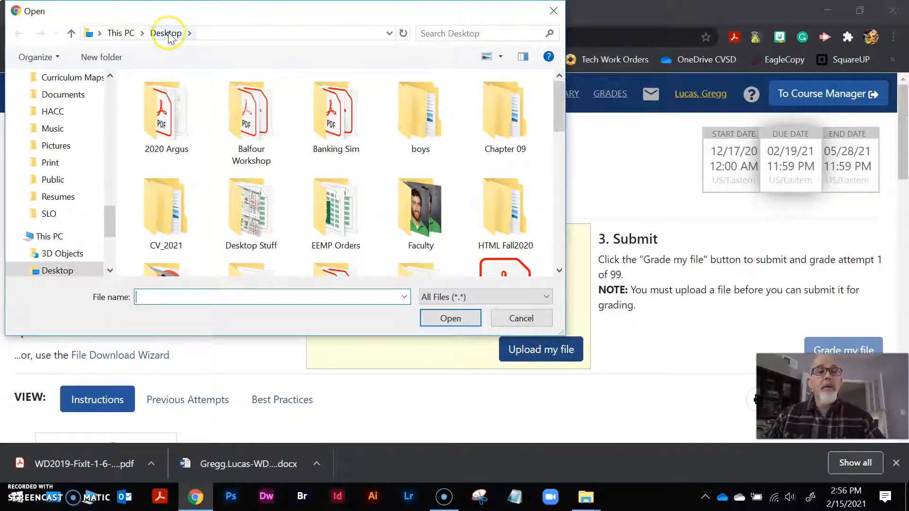
click(168, 34)
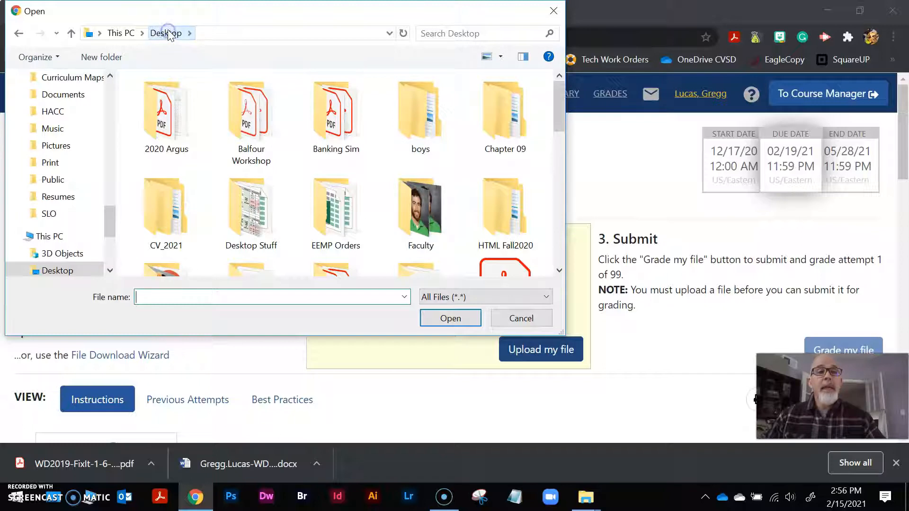
click(121, 33)
double_click(399, 149)
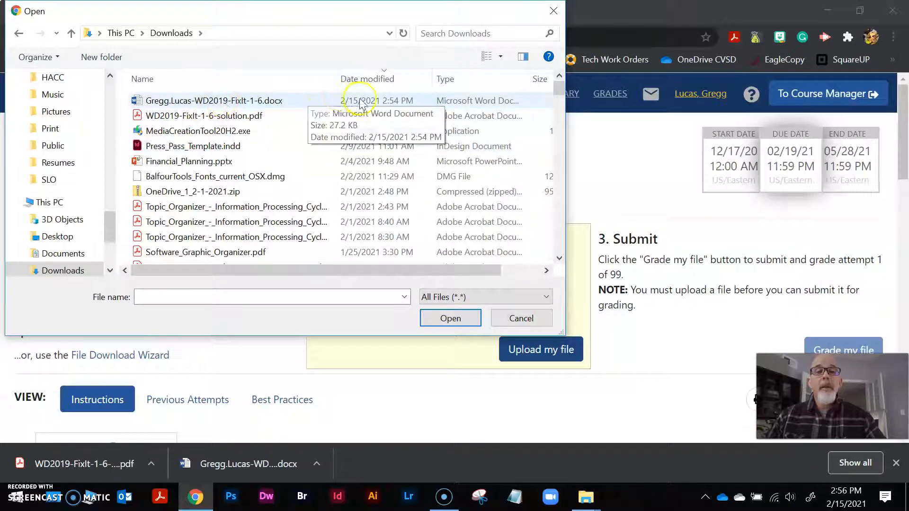
double_click(223, 101)
click(434, 253)
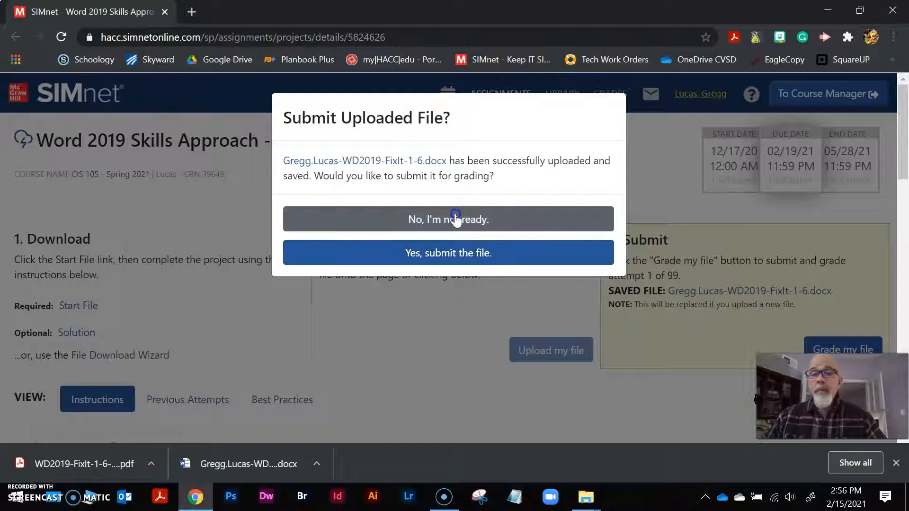
Submit the uploaded file for grading and bring up the feedback for item 7 about pasting text after Microsoft Project
click(448, 253)
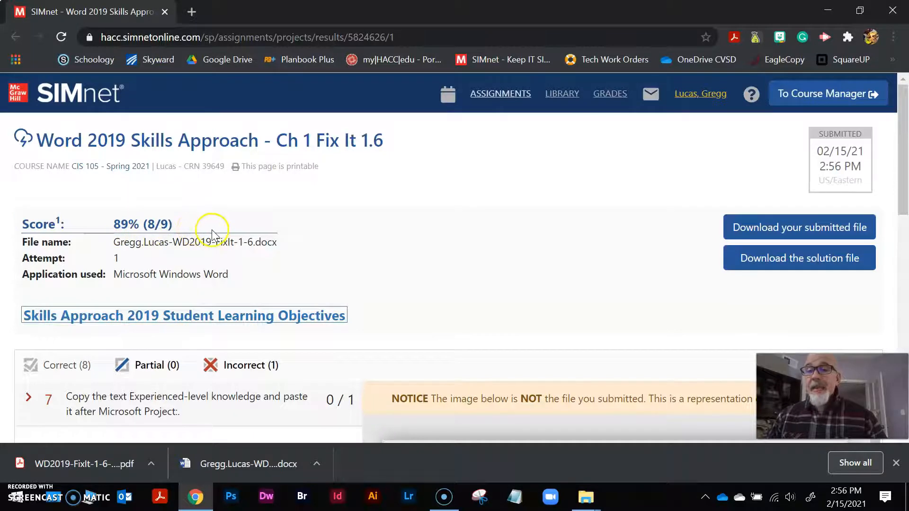
scroll(426, 236, down, 1)
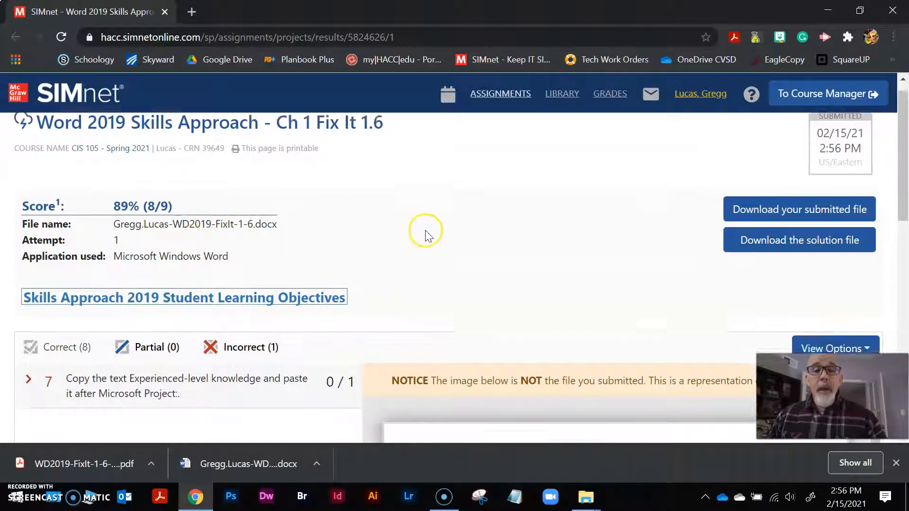
scroll(428, 236, down, 3)
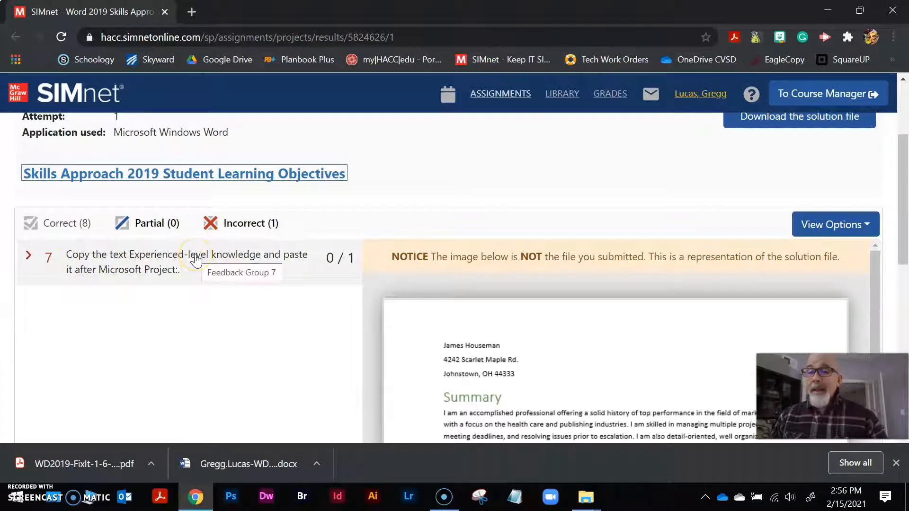
click(93, 272)
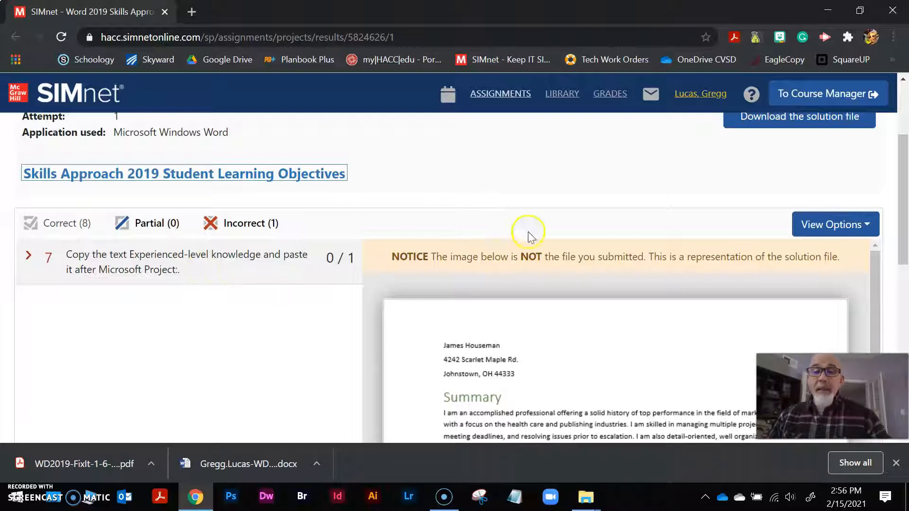
Examine the solution preview around marker 7.a in the Computer skills list and review the overall grading results
scroll(561, 332, down, 5)
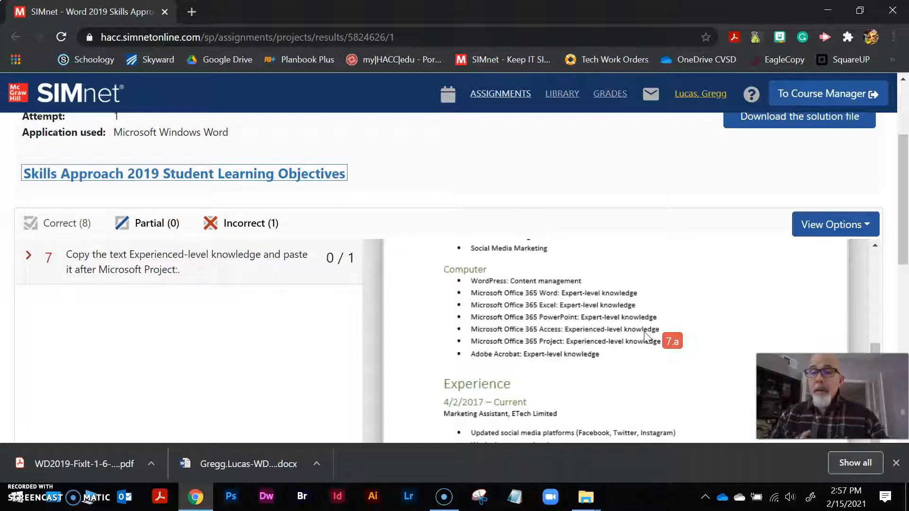
scroll(568, 256, up, 10)
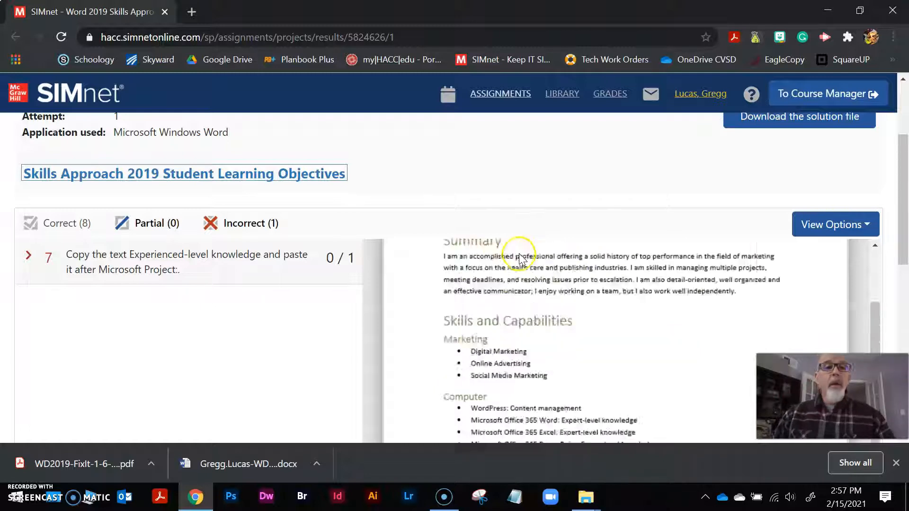
scroll(542, 162, up, 3)
scroll(564, 204, down, 10)
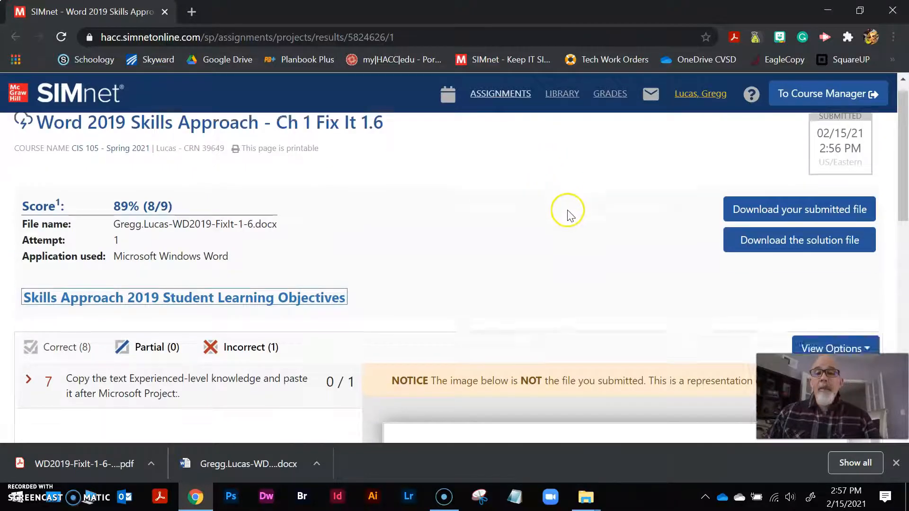
scroll(242, 262, down, 10)
scroll(183, 161, up, 15)
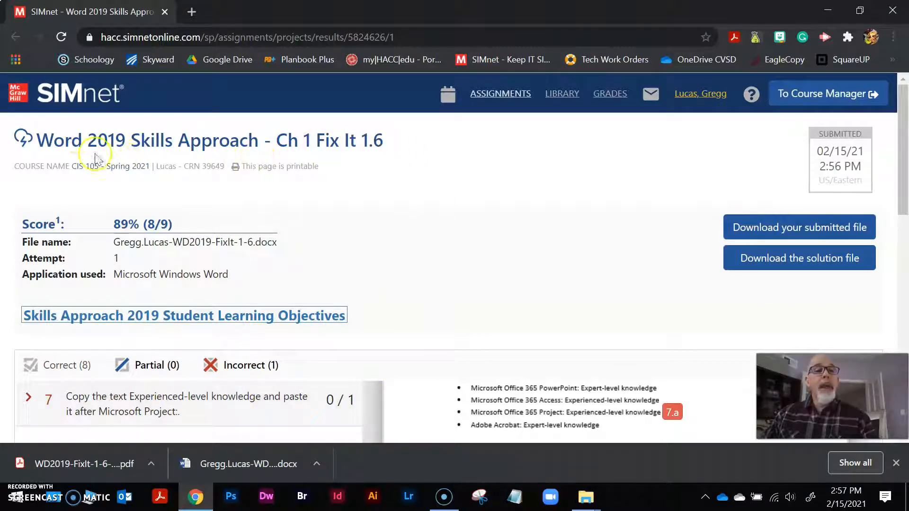
Return to the project page, then reopen the WD2019-FixIt-1-6 document from Downloads in Word with the cursor after "Microsoft Office 365 Project:"
click(151, 147)
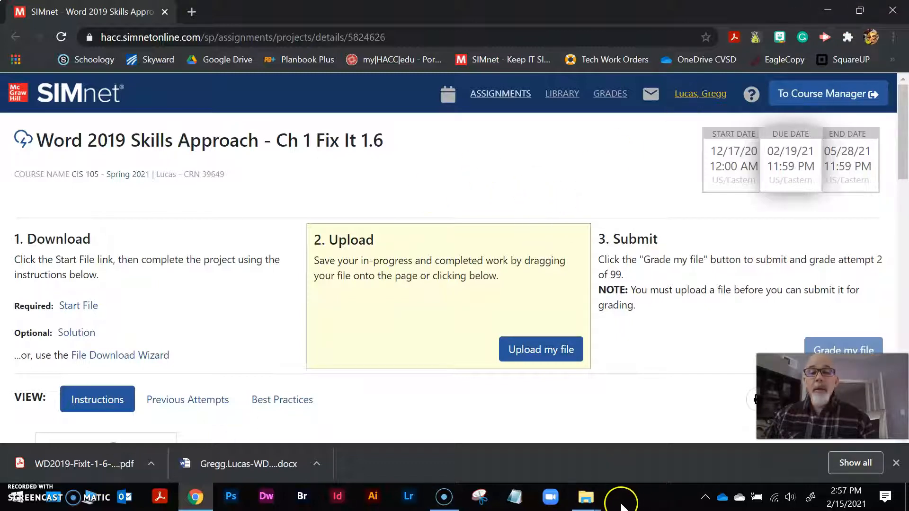
click(586, 497)
click(640, 447)
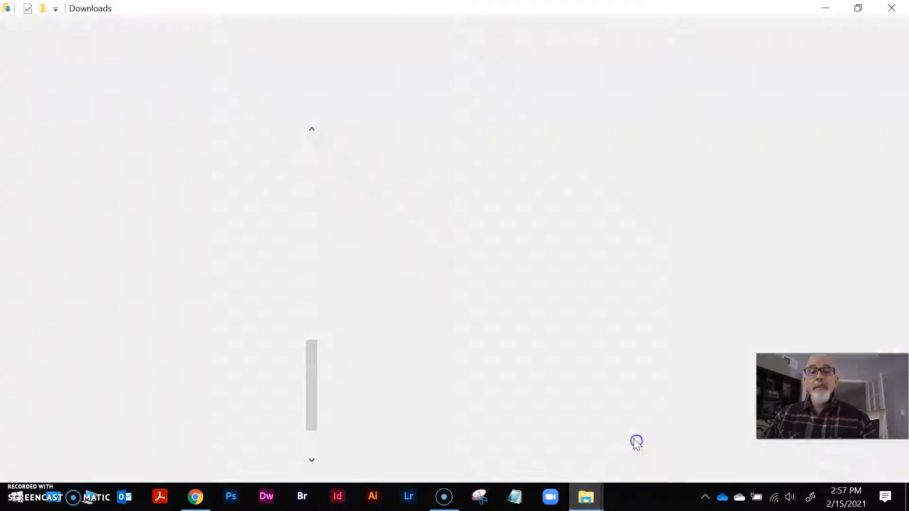
click(407, 154)
double_click(407, 155)
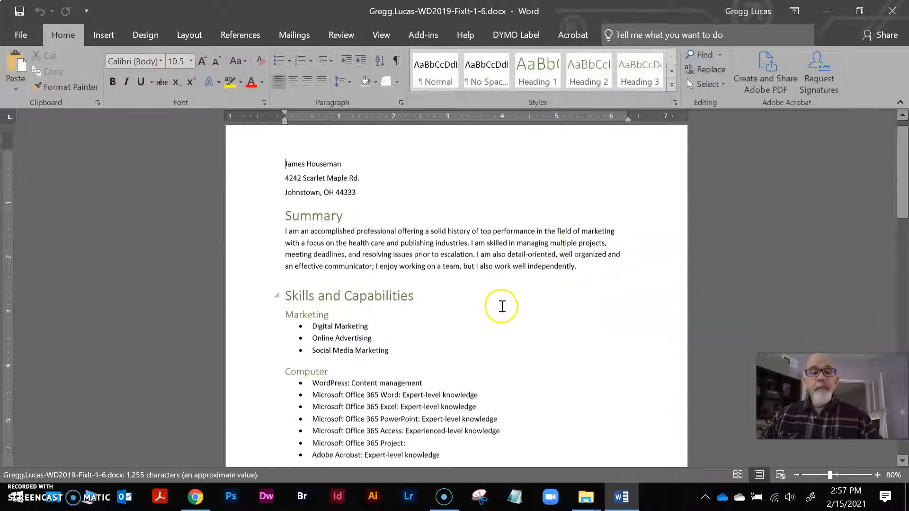
scroll(502, 306, down, 1)
click(413, 406)
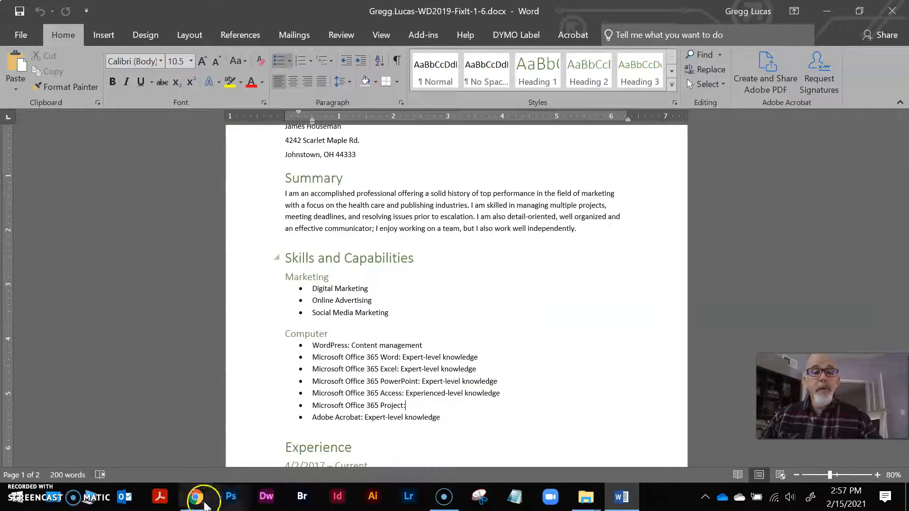
Return to SIMnet in Chrome, review the project instructions, and mark instruction 3 about Read Mode and Print Layout as completed
click(204, 505)
scroll(215, 345, down, 5)
scroll(214, 345, down, 7)
scroll(80, 181, up, 2)
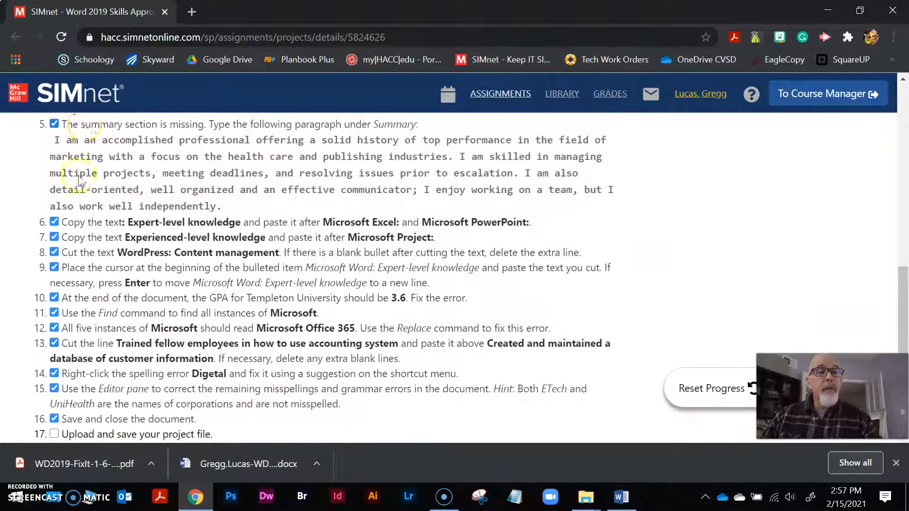
scroll(79, 181, up, 3)
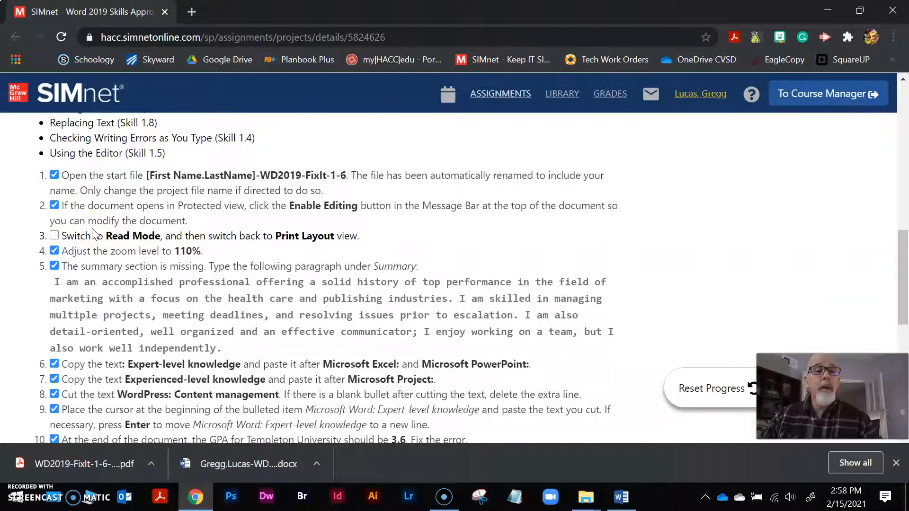
click(54, 236)
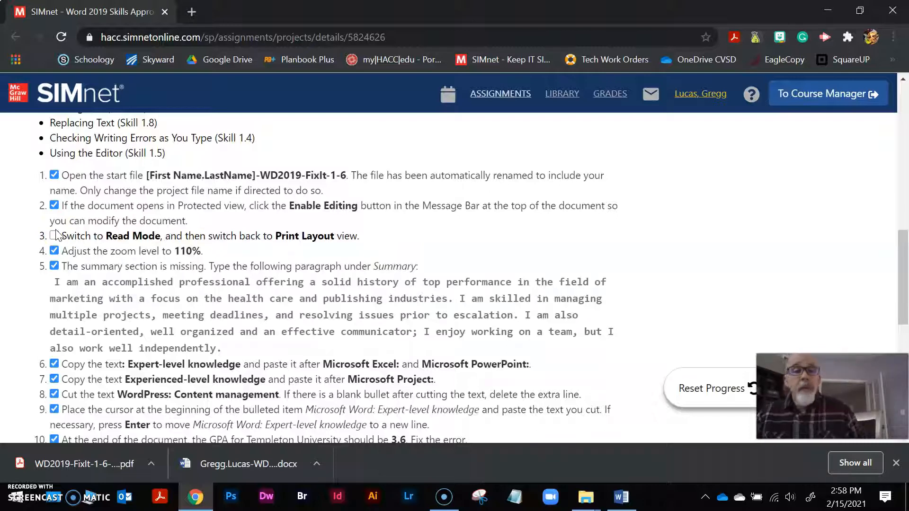
click(55, 238)
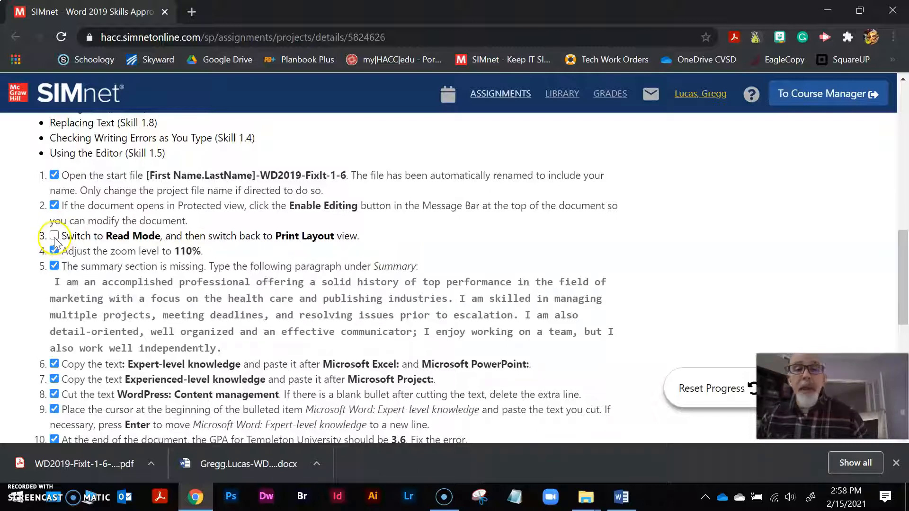
click(54, 237)
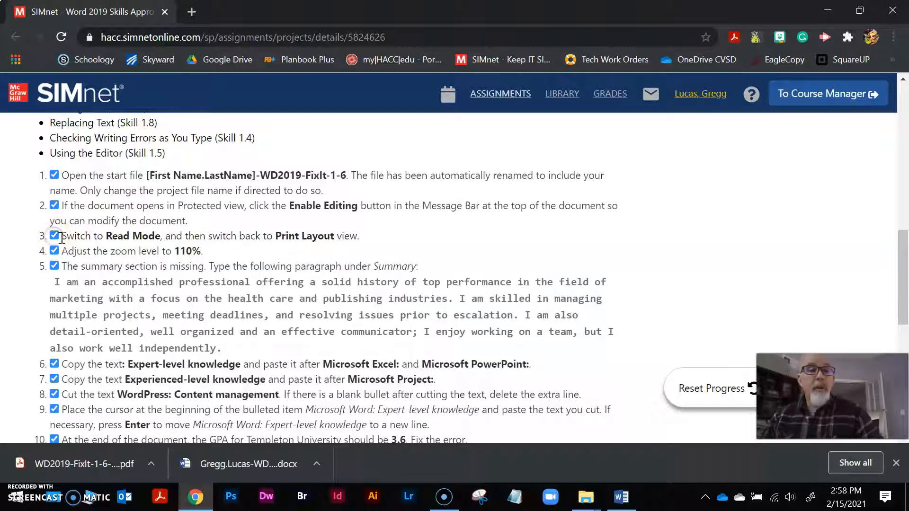